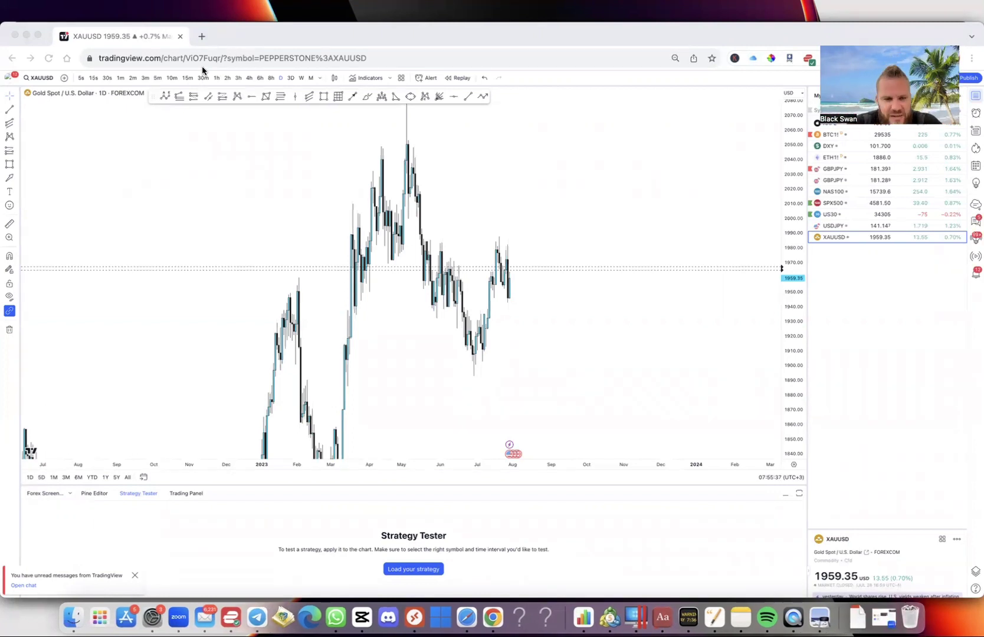
- Switch the XAUUSD chart to the monthly timeframe and draw a horizontal trend line at about 1929 from November 2022 past the latest candle
left_click(305, 79)
left_click(309, 78)
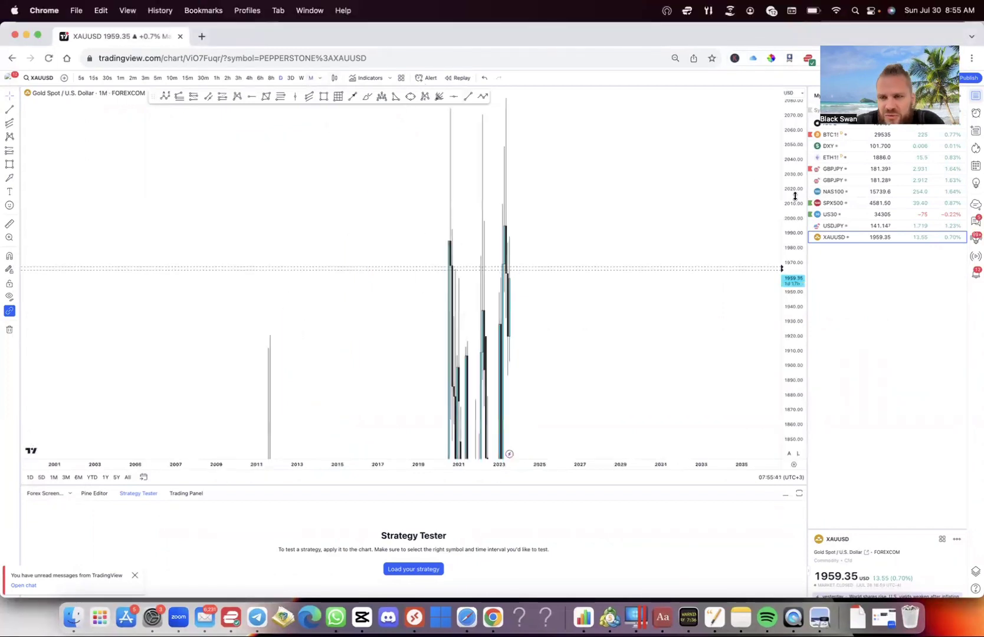
left_click_drag(789, 112, 623, 520)
scroll(508, 320, "up", 4)
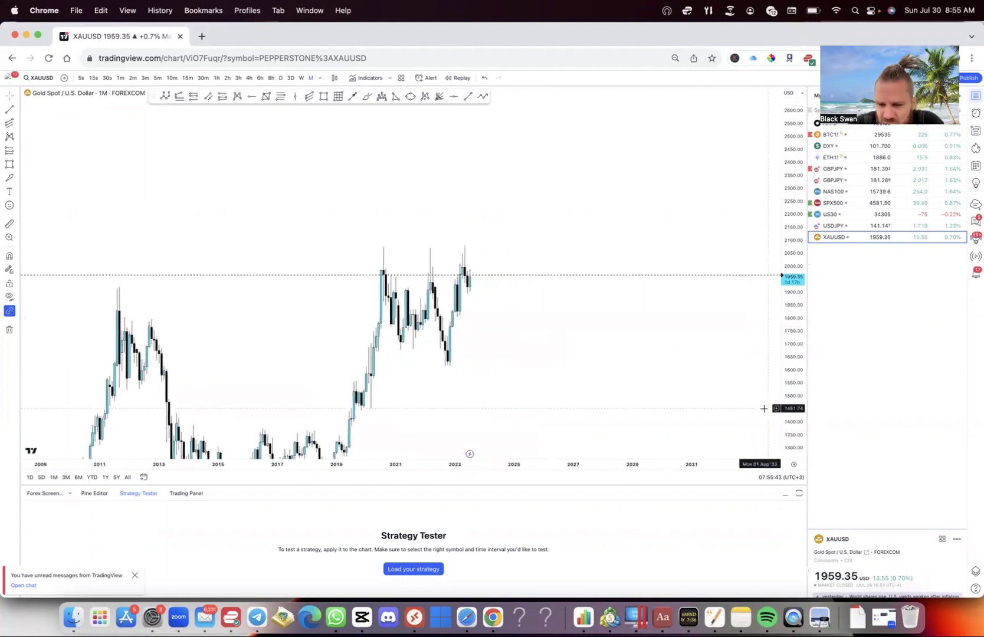
scroll(776, 397, "up", 4)
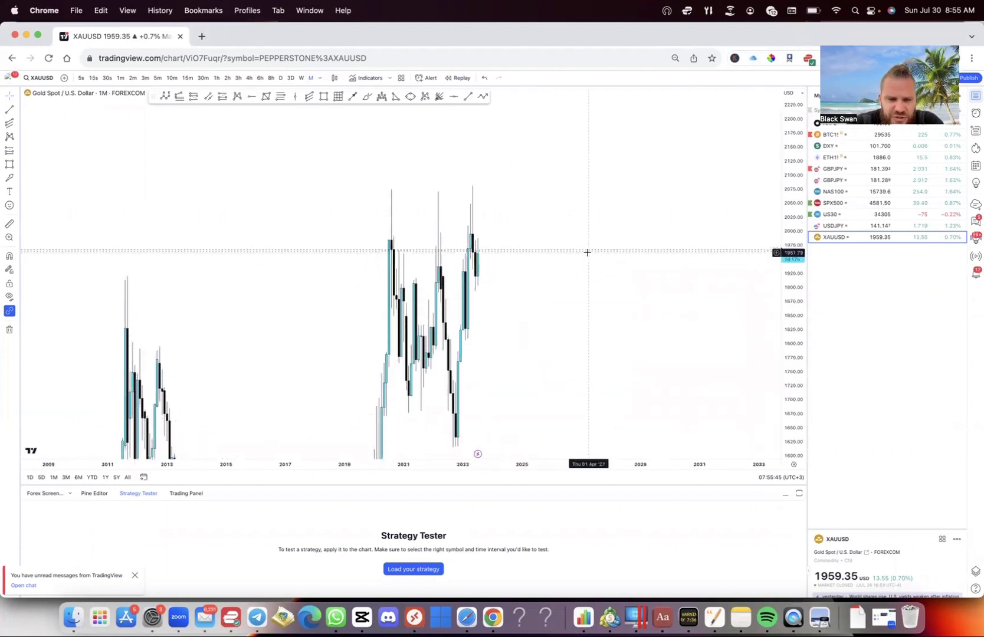
scroll(587, 252, "up", 4)
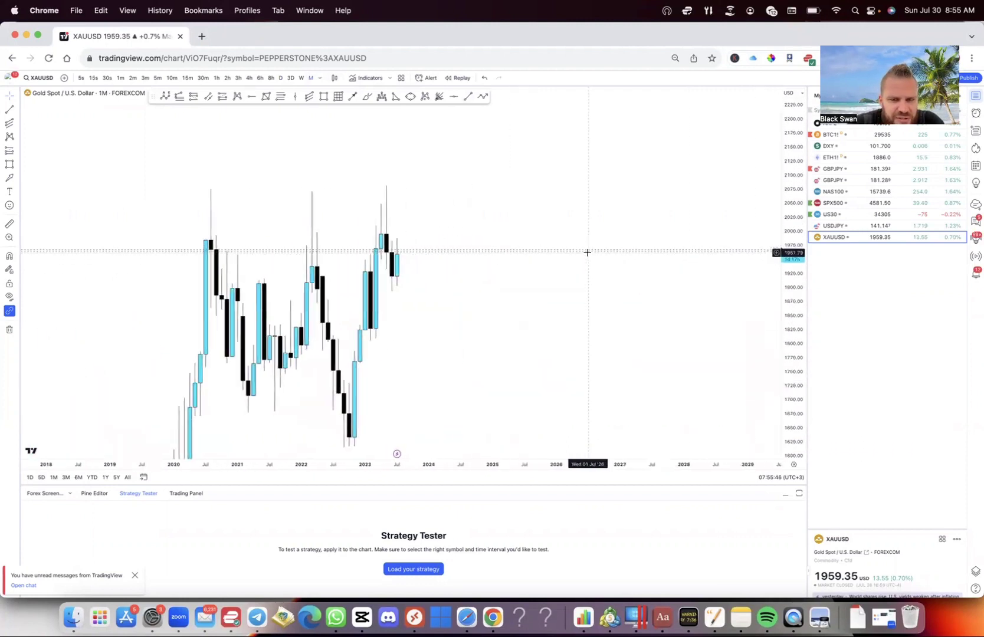
left_click(467, 97)
left_click(269, 271)
left_click(377, 271)
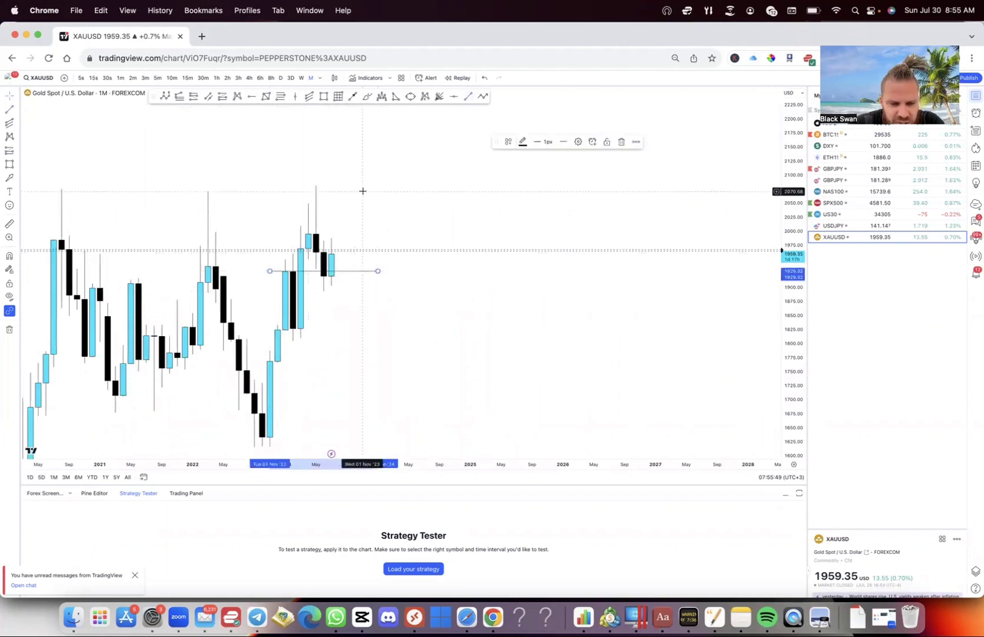
- Try a projection path from the June 2023 low up to the 1929 line and down to about 1820
left_click(482, 96)
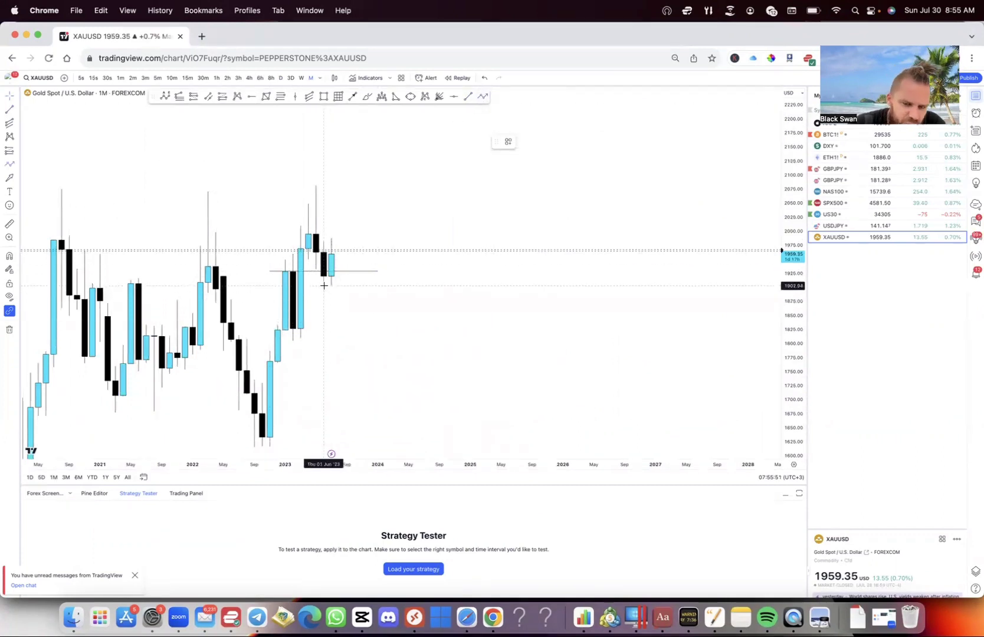
left_click(323, 284)
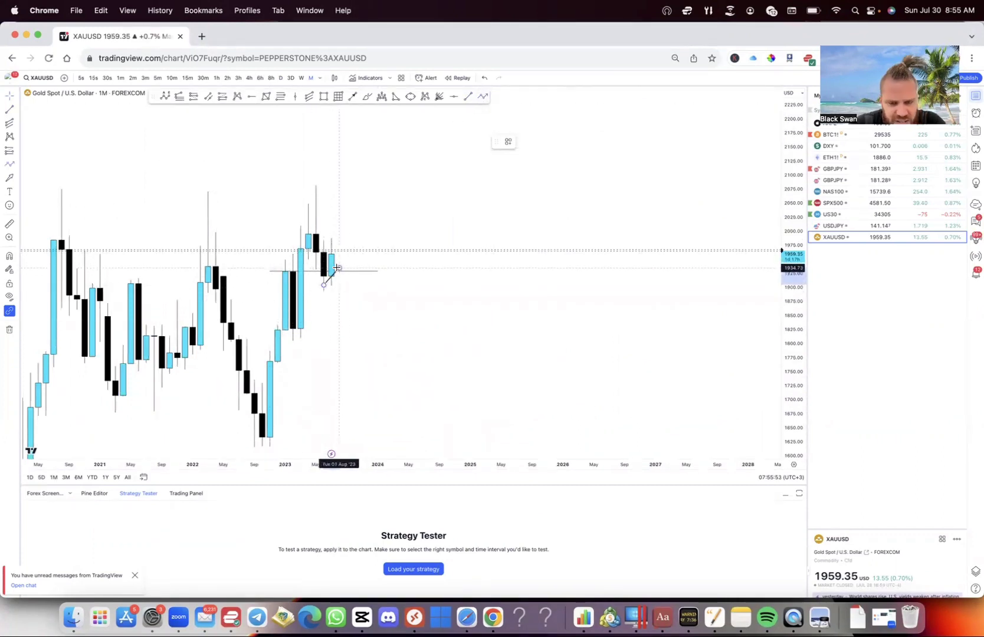
left_click(339, 268)
left_click(361, 333)
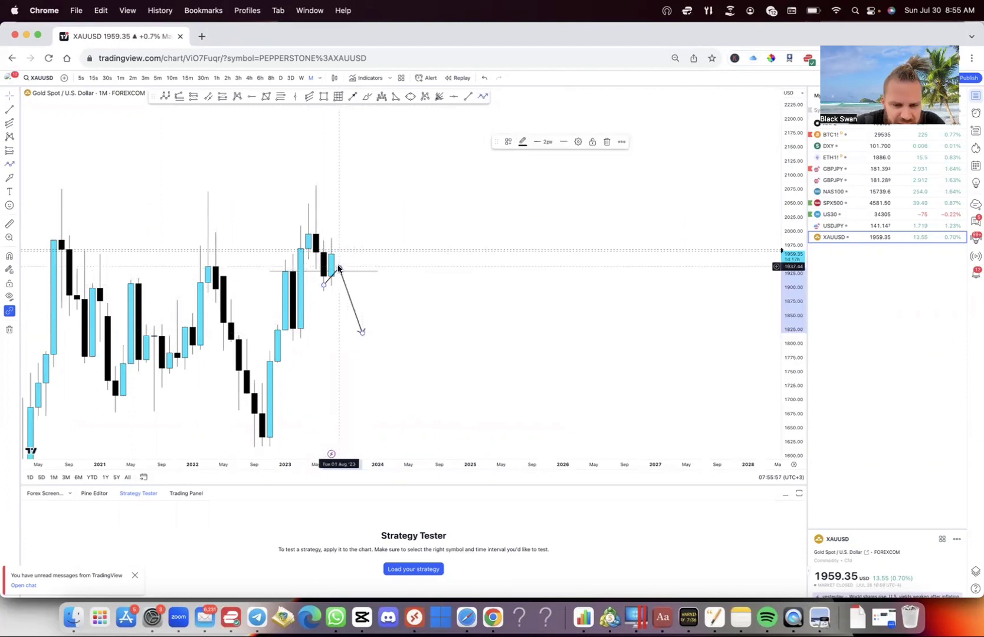
left_click(485, 78)
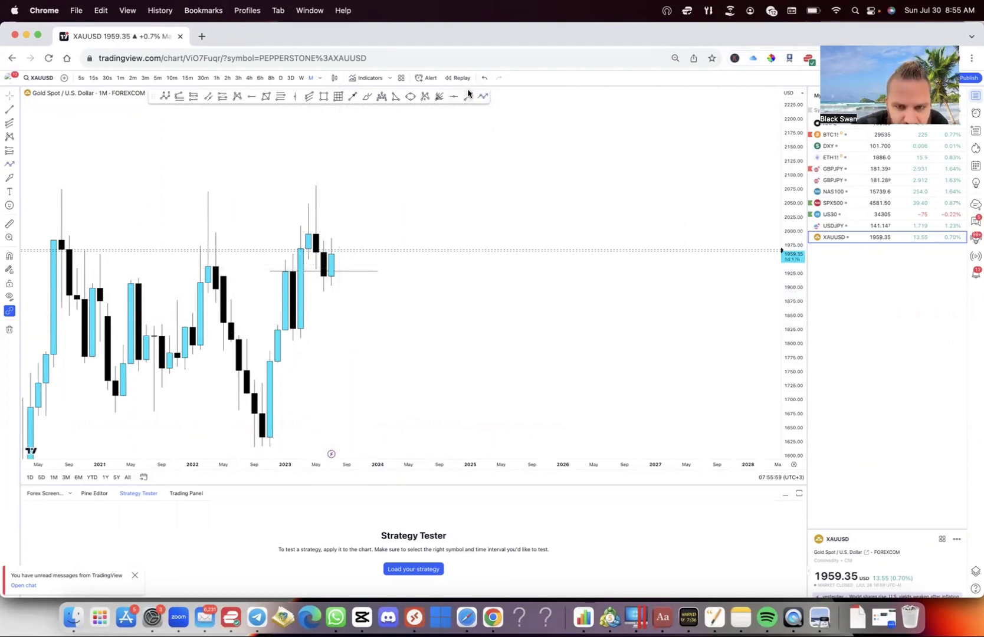
- Draw a second horizontal trend line at about 1983 from the May 2023 candle past the latest candle
left_click(315, 240)
left_click(361, 240)
left_click(355, 207)
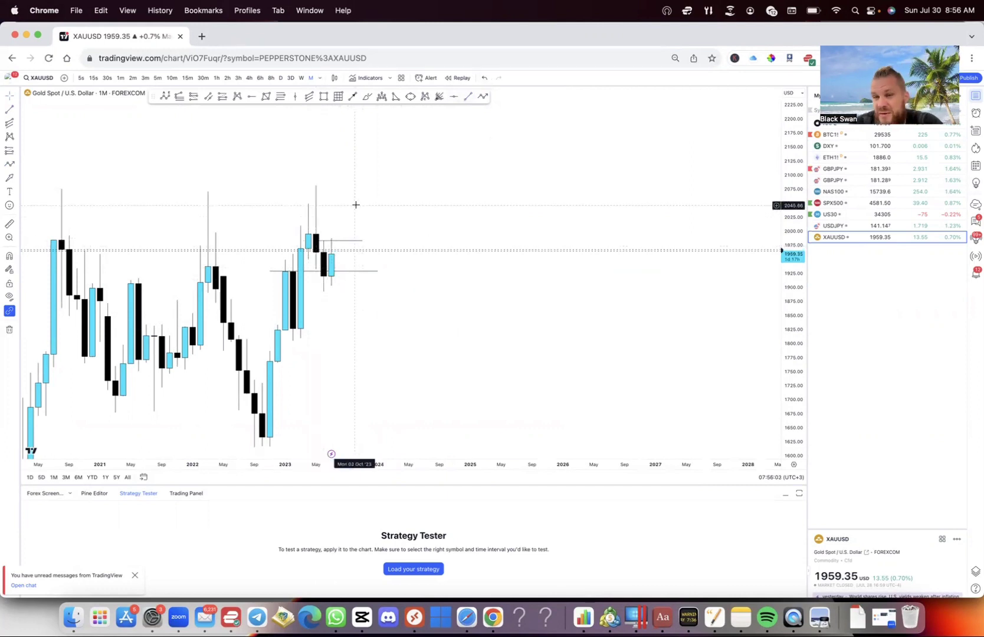
- Switch to the weekly timeframe and draw a horizontal trend line at about 1971 from the early June 2023 candle past the latest candle
left_click(301, 78)
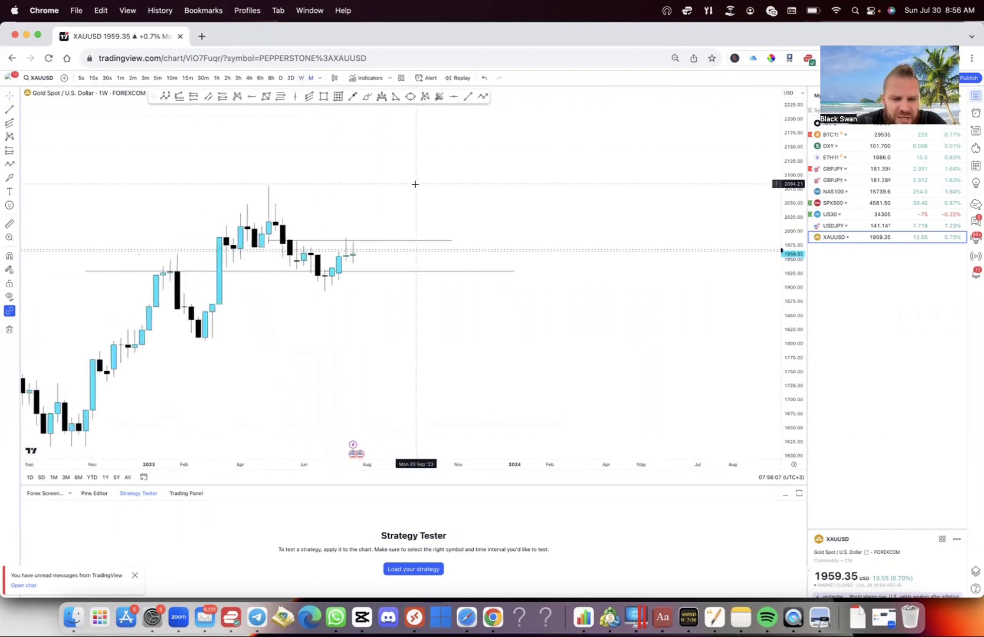
scroll(554, 158, "up", 5)
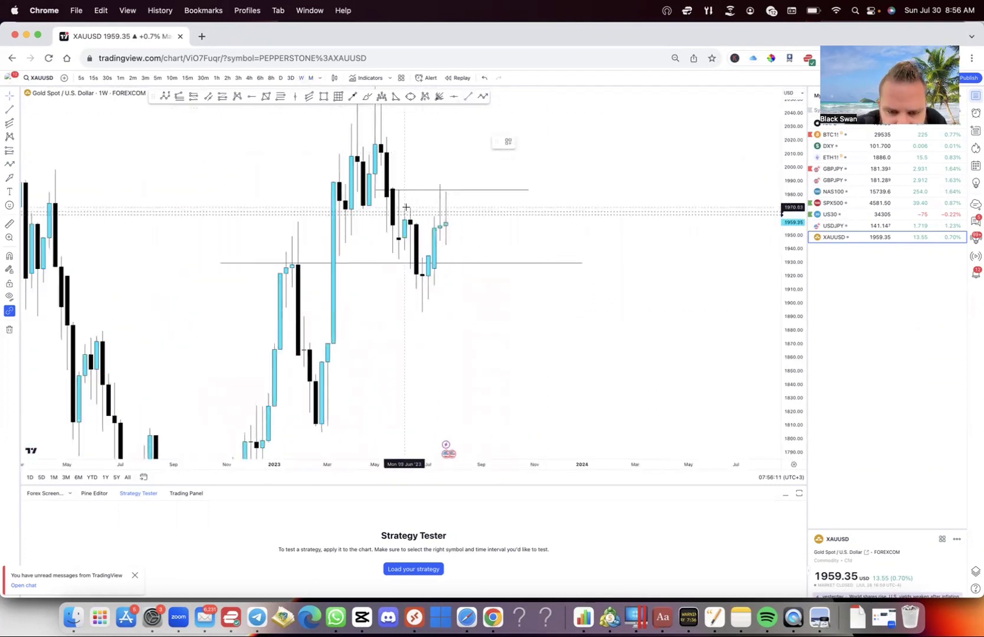
left_click(406, 206)
left_click(476, 207)
left_click(474, 165)
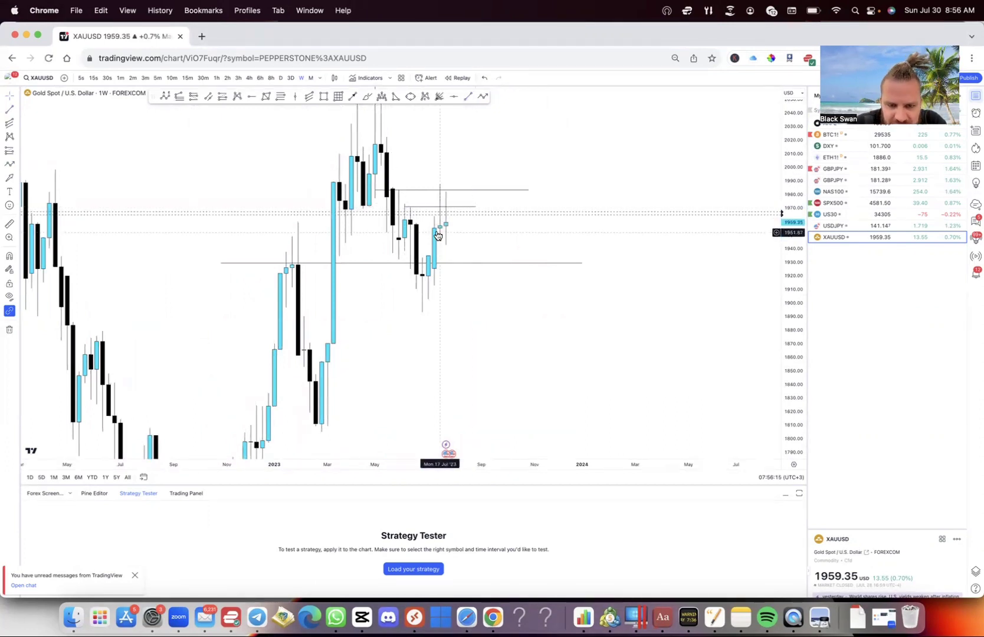
- Delete the horizontal line at about 1983 from the weekly chart
left_click(425, 190)
key("Delete")
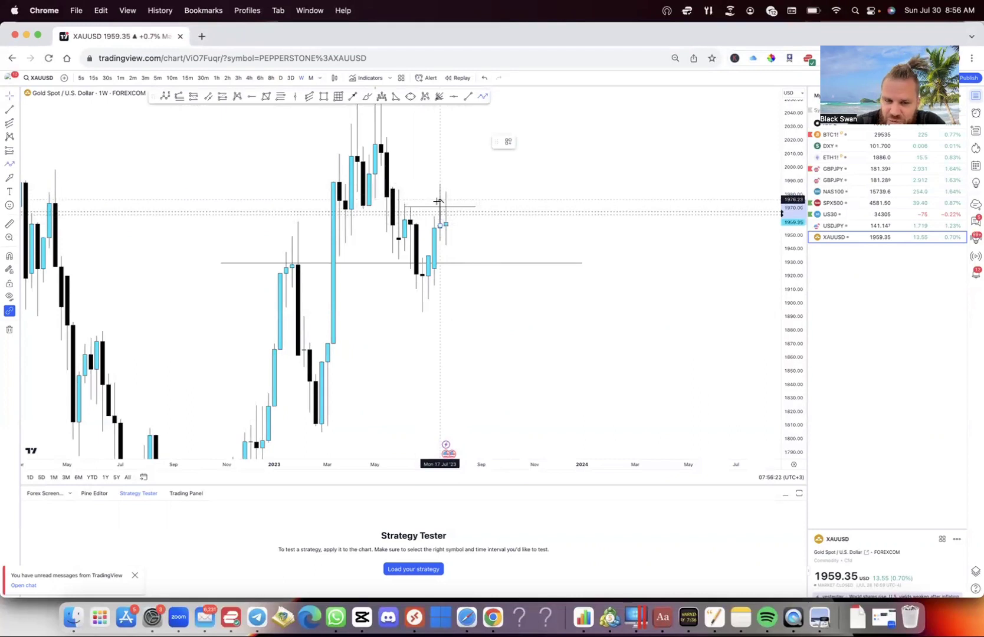
key("Delete")
left_click_drag(493, 194, 512, 219)
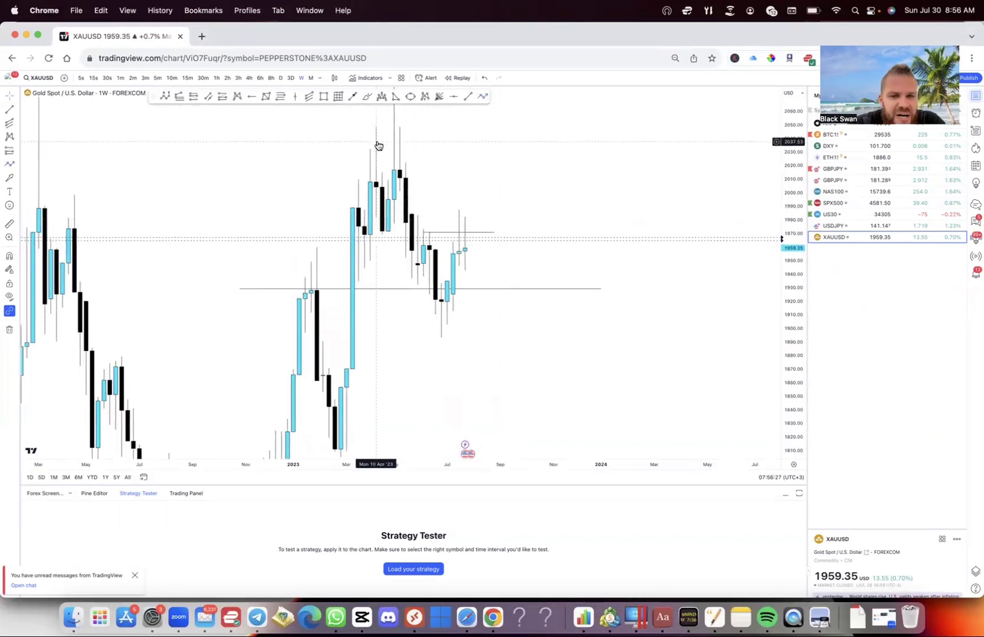
scroll(431, 254, "up", 3)
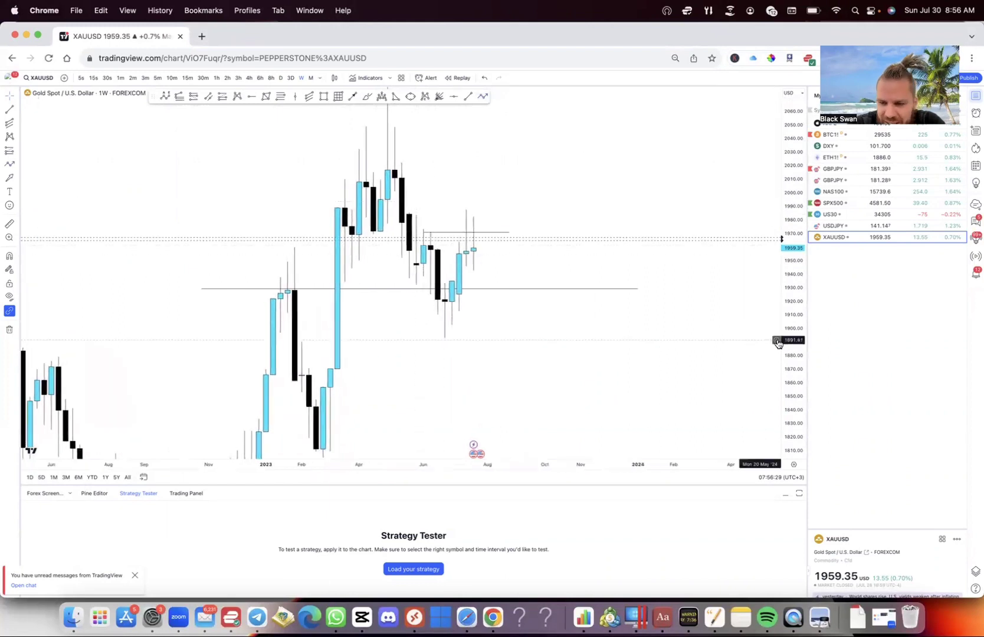
scroll(744, 290, "up", 4)
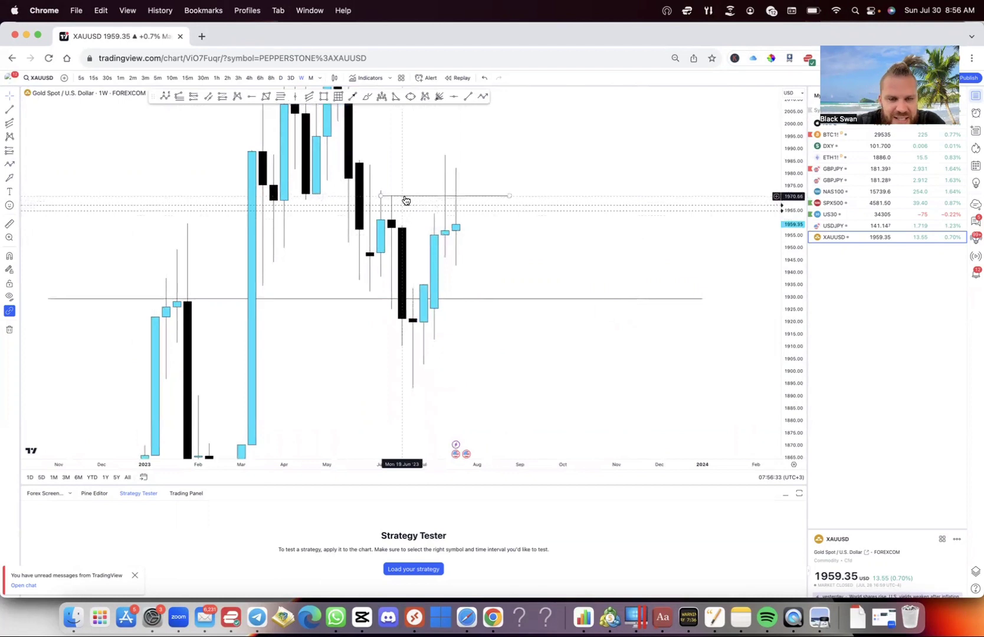
left_click(403, 197)
left_click(469, 97)
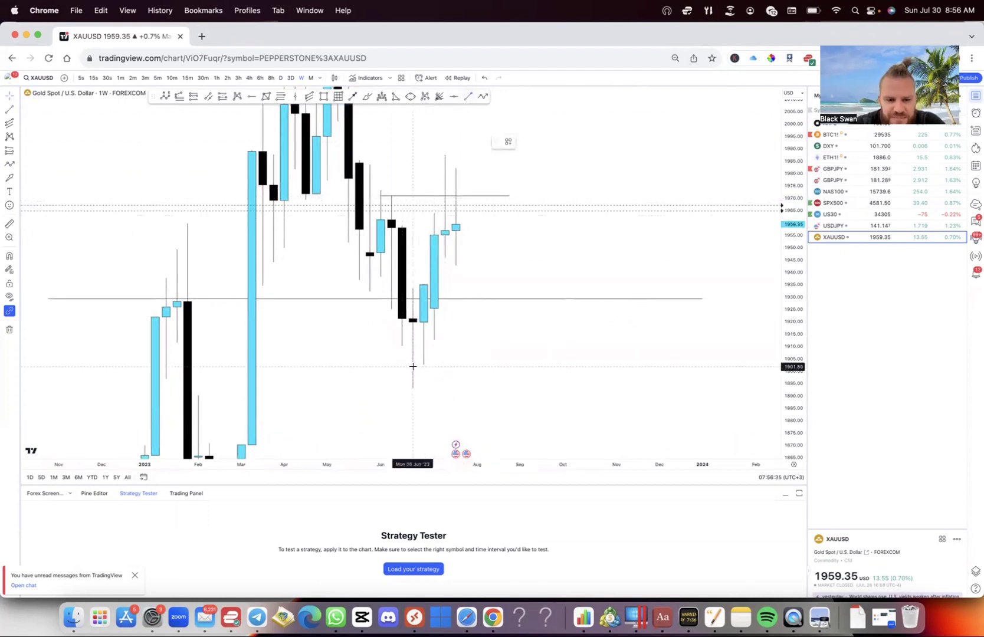
left_click(381, 194)
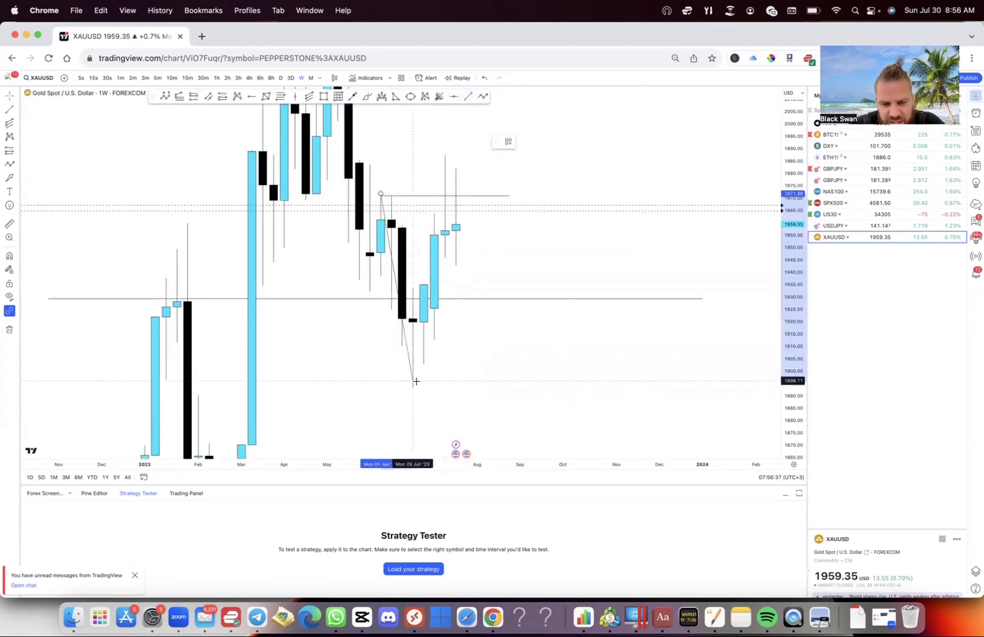
key("Escape")
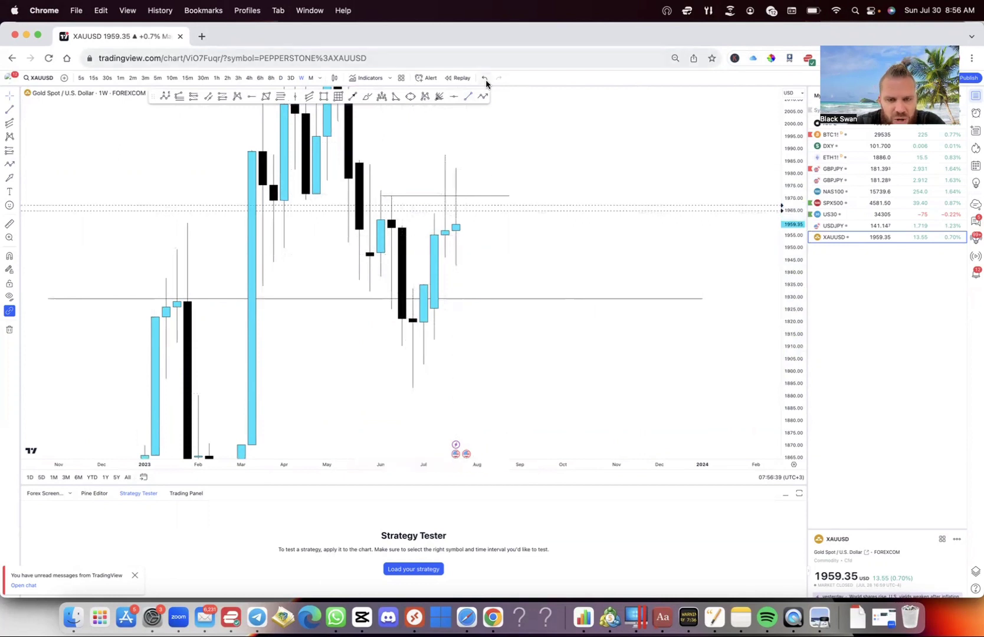
- Draw a path from the June high at about 1970 down to about 1898, back up to about 1971, and down to about 1895
left_click(381, 196)
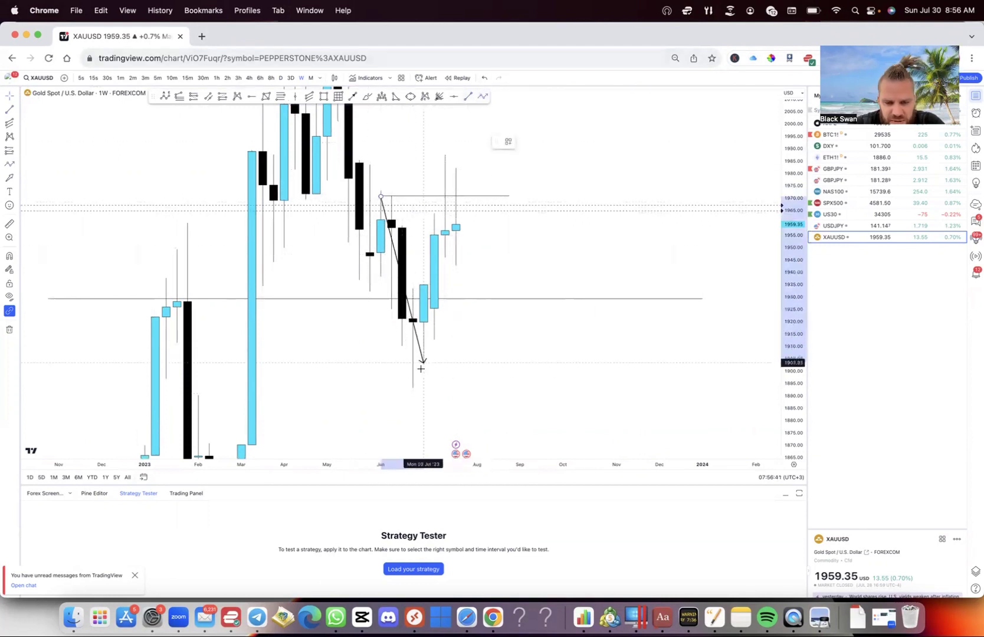
left_click(412, 376)
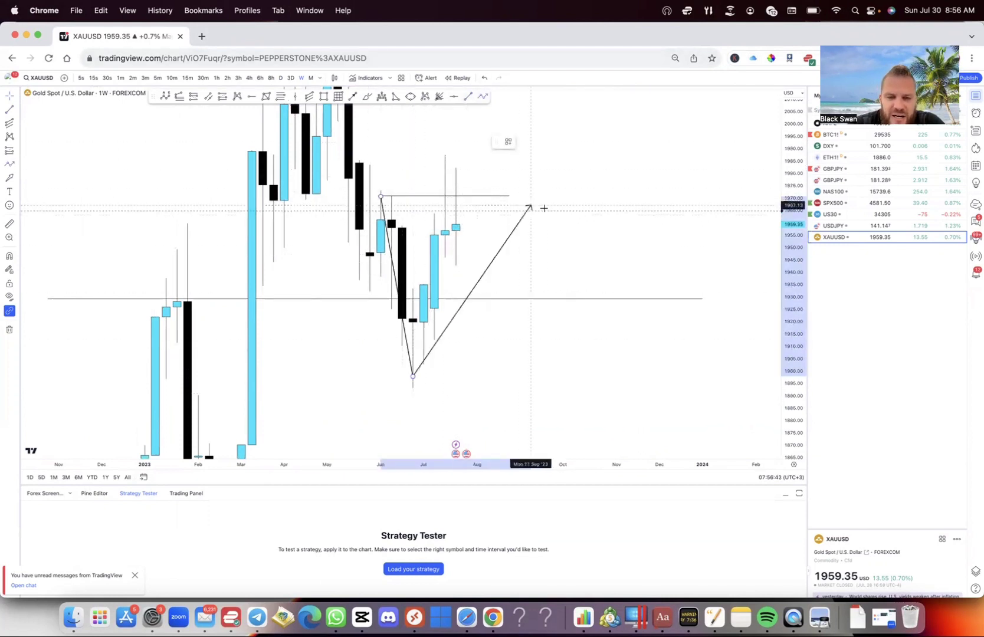
left_click(478, 195)
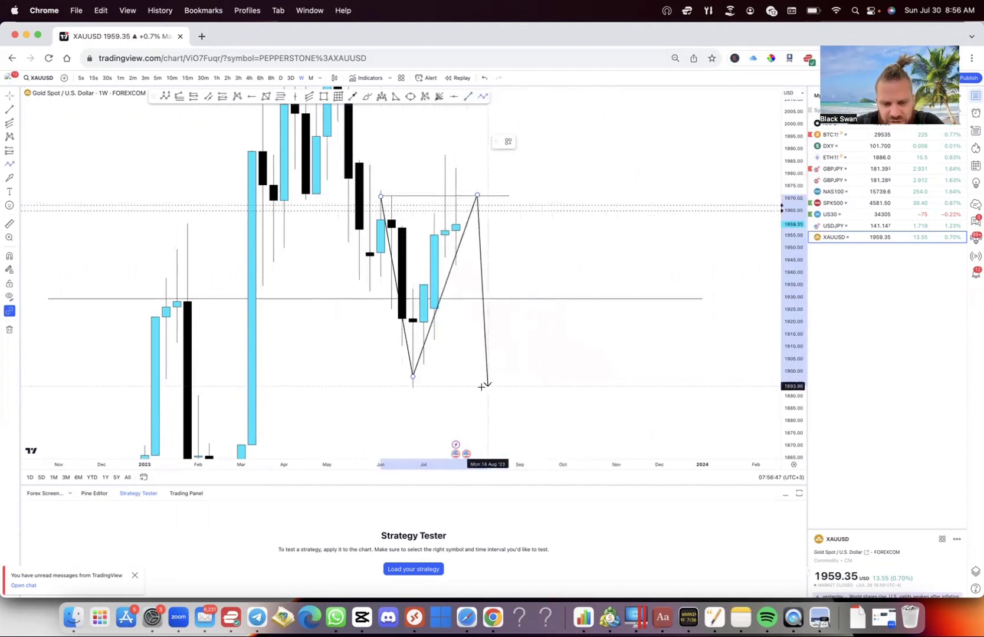
double_click(521, 381)
- Switch the chart to the daily timeframe and enlarge the candles around the drawn path
left_click_drag(580, 216, 633, 258)
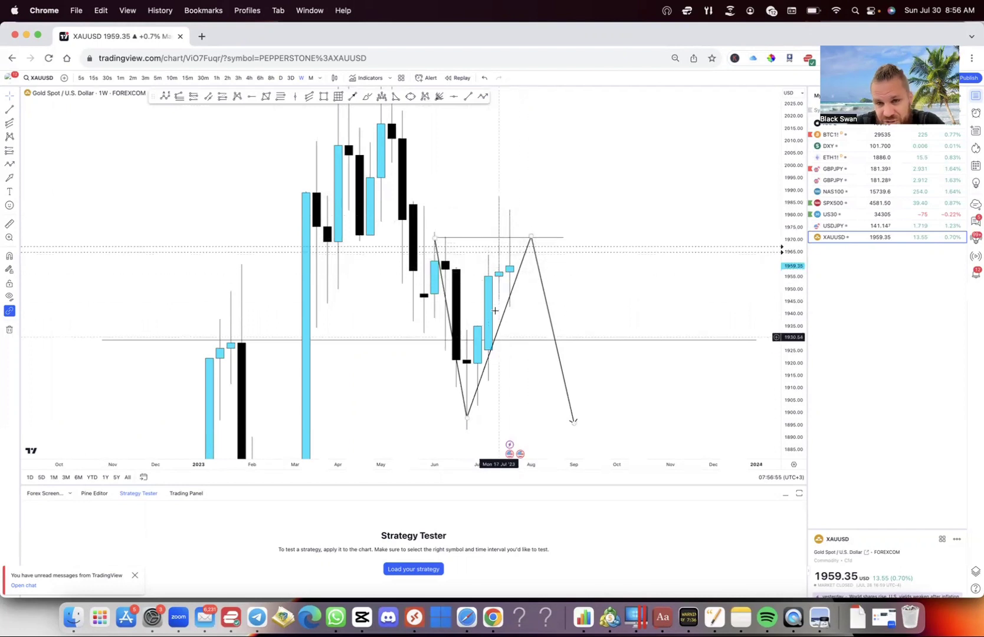
left_click(280, 78)
scroll(621, 214, "down", 5)
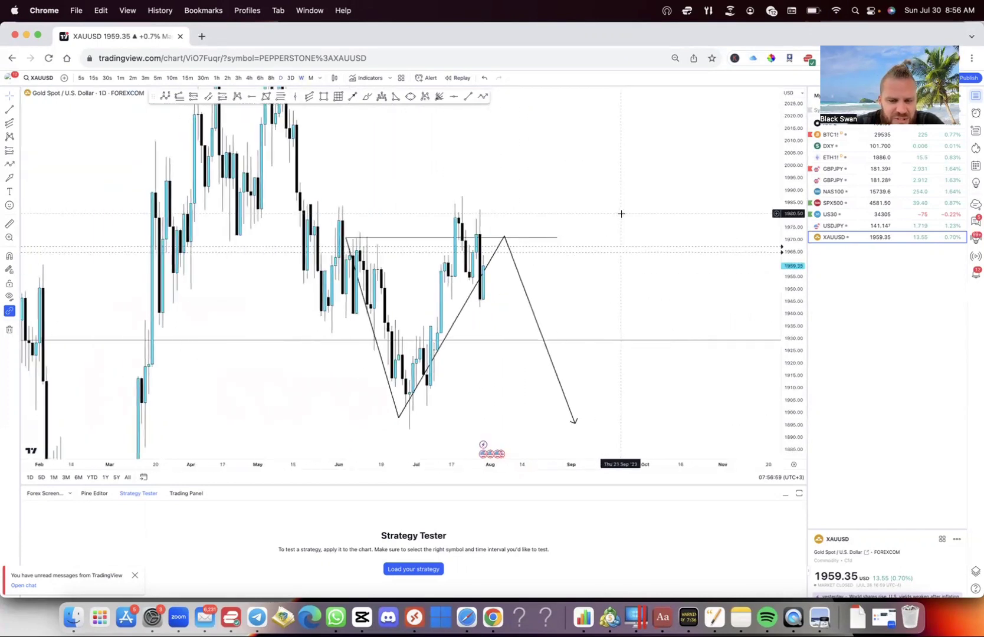
scroll(621, 213, "up", 4)
left_click_drag(632, 213, 627, 178)
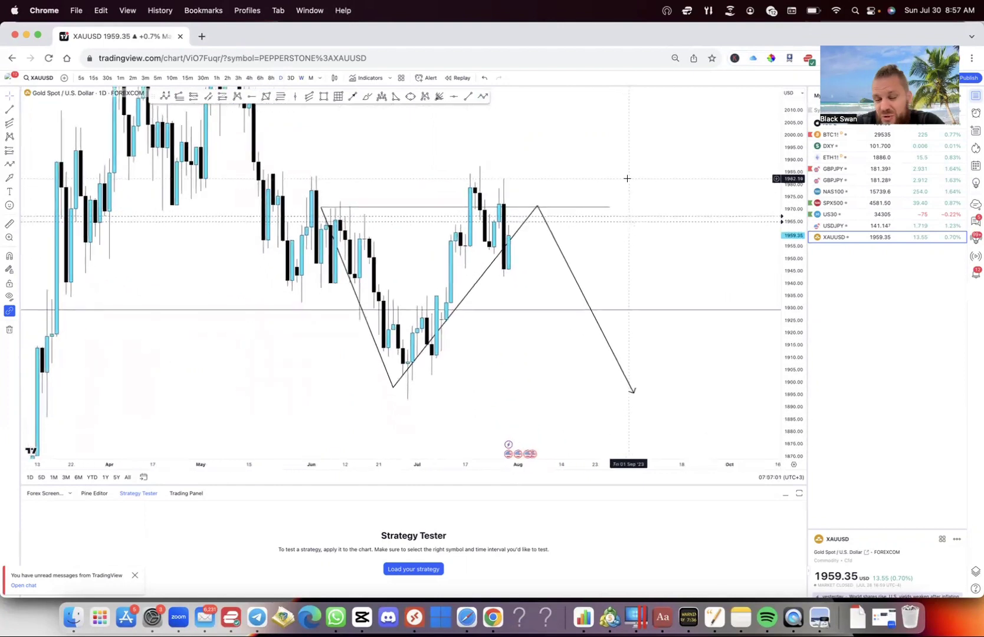
left_click(481, 98)
left_click(394, 390)
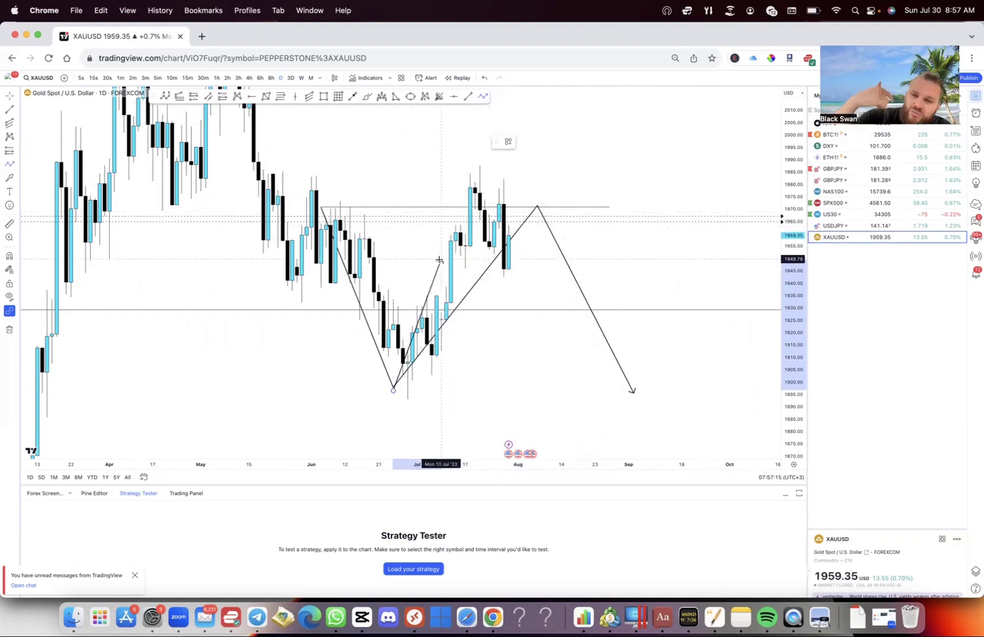
key("Escape")
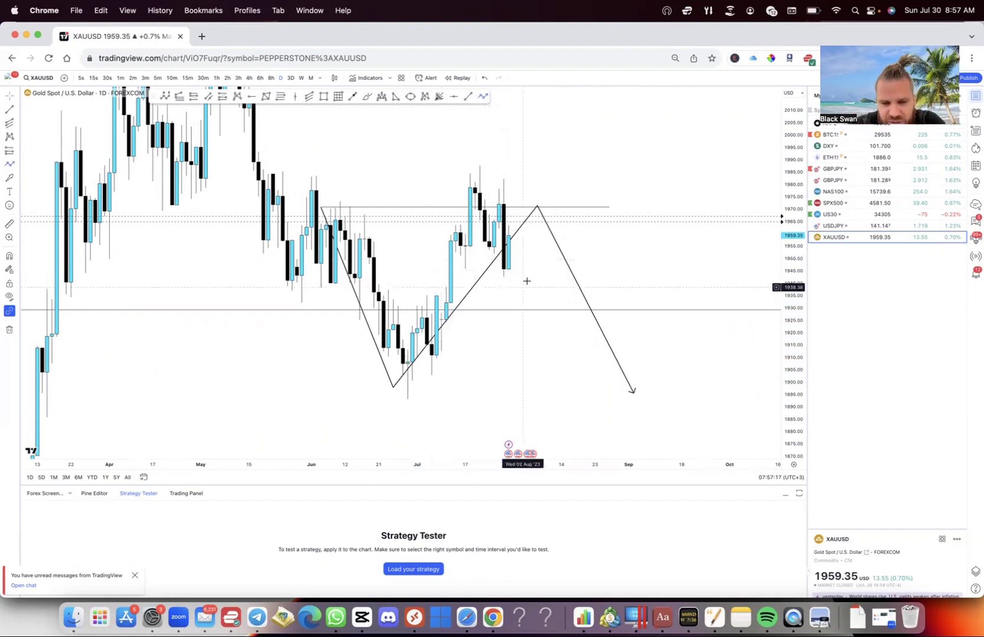
- Draw a second path from the late July high at about 1978 down to about 1942, up to about 1960, and down to about 1907
left_click(481, 97)
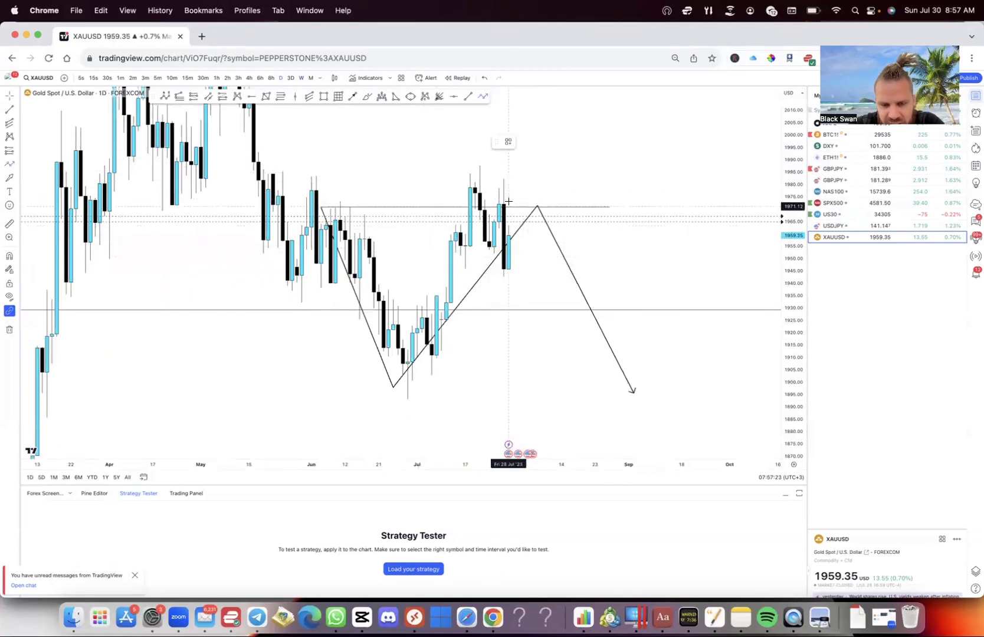
left_click_drag(502, 189, 513, 277)
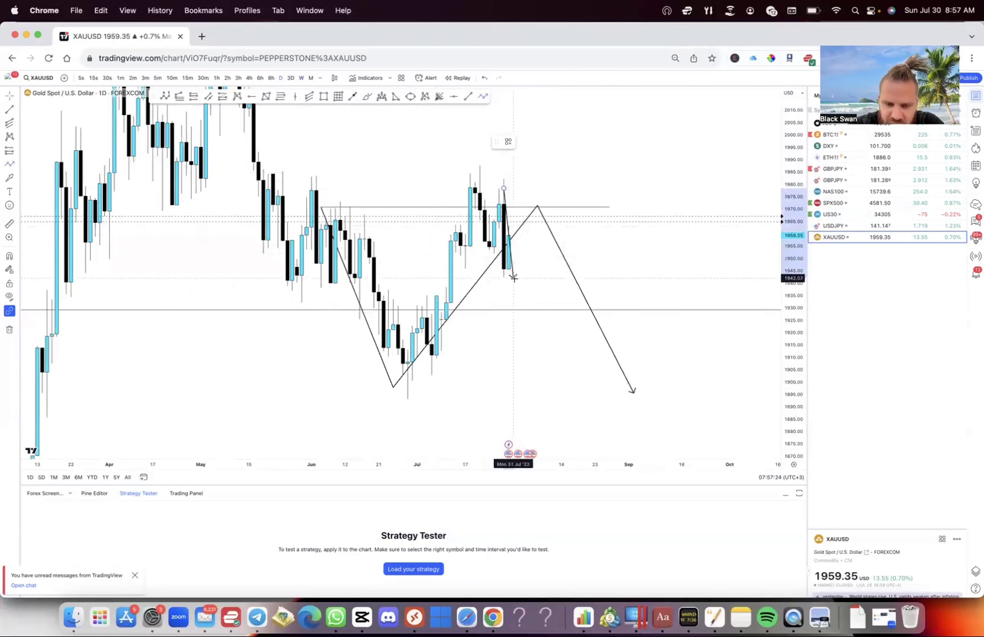
left_click(528, 233)
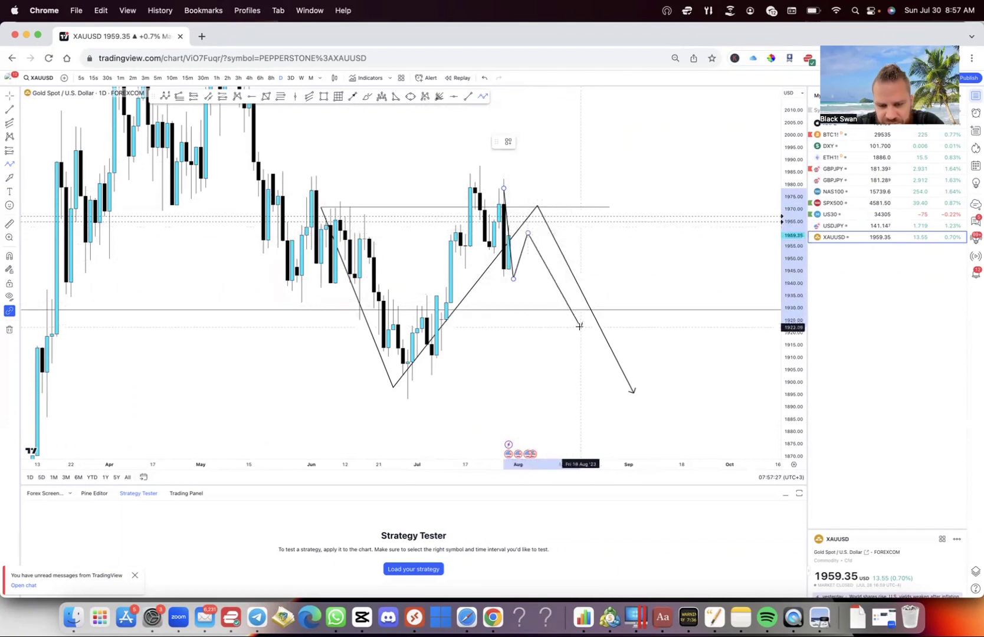
double_click(605, 366)
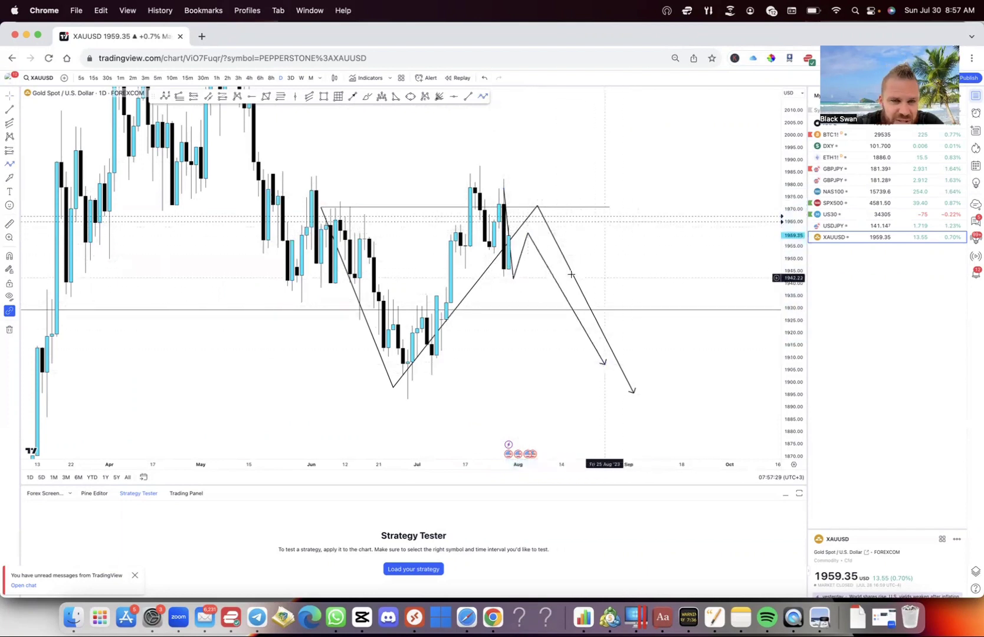
- Switch the chart to the 4-hour timeframe and enlarge the recent price action around both paths
left_click(249, 78)
scroll(495, 252, "down", 5)
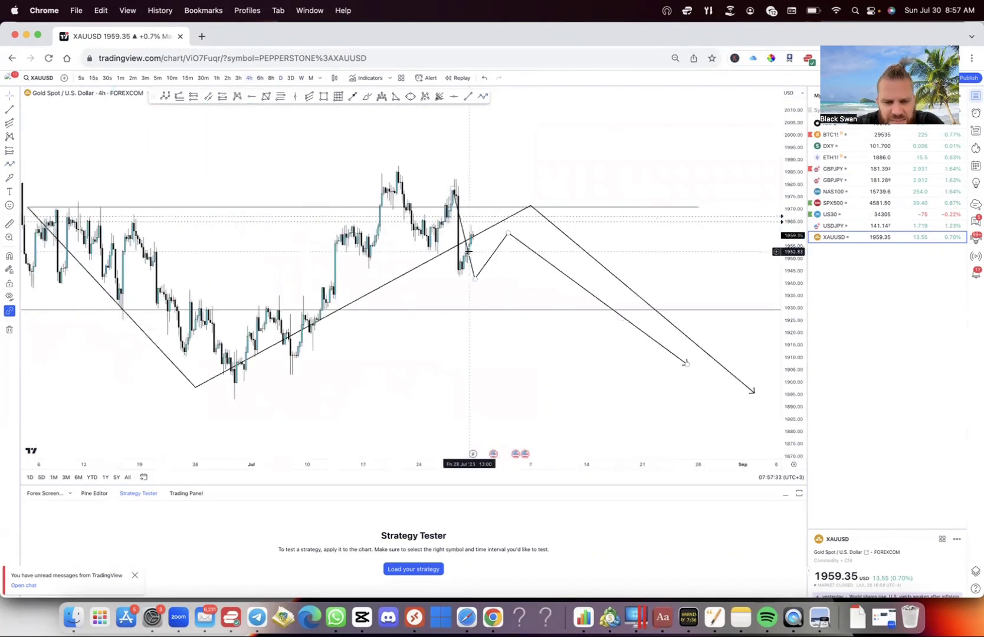
scroll(469, 255, "up", 3)
left_click_drag(786, 340, 678, 214)
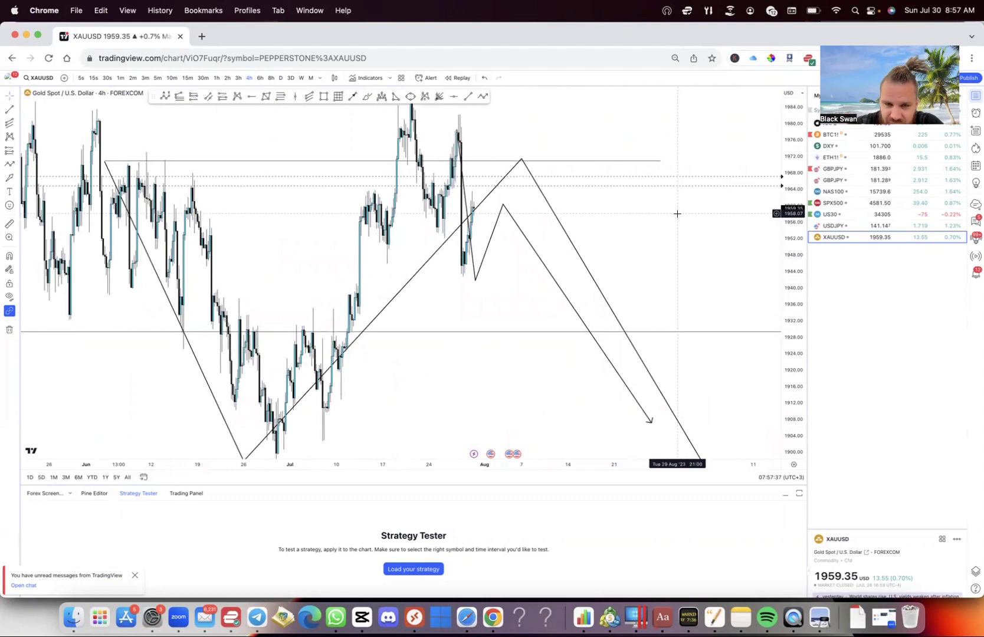
scroll(677, 213, "up", 3)
left_click_drag(659, 198, 683, 260)
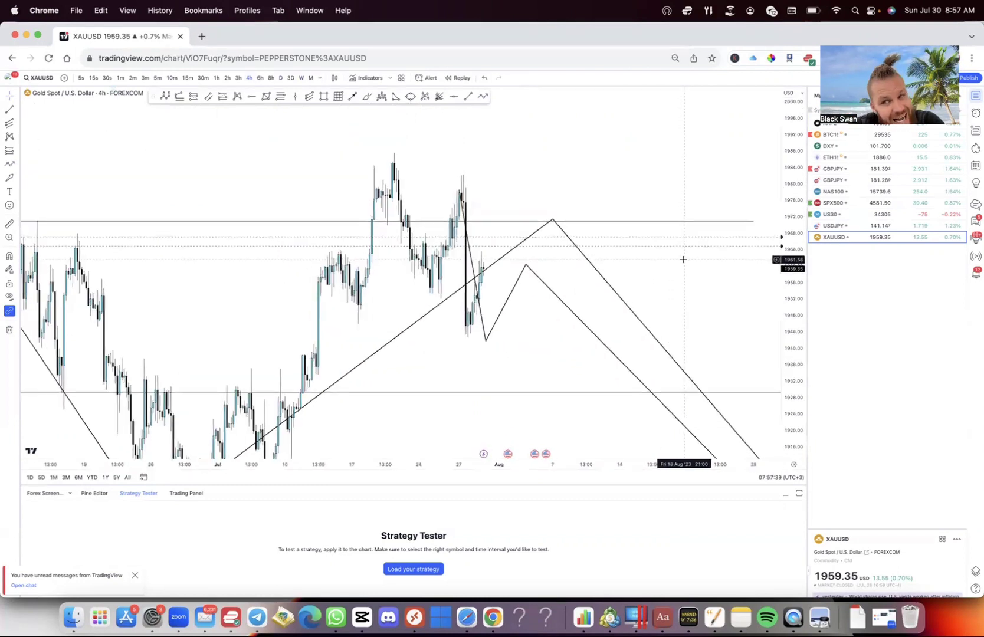
- Raise the horizontal line above the current price to about 1973
scroll(683, 260, "up", 3)
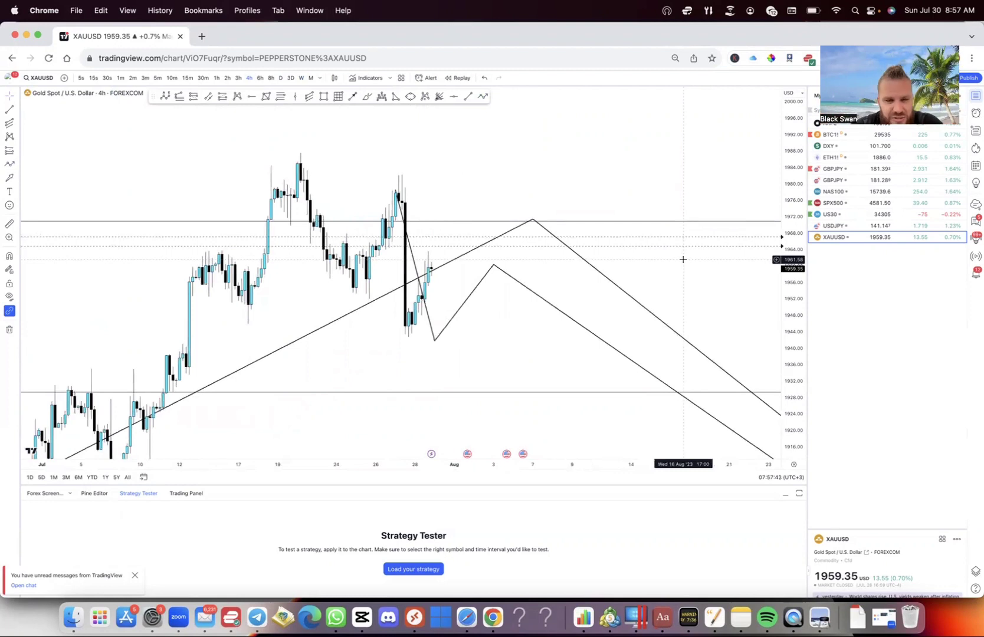
left_click_drag(547, 204, 532, 187)
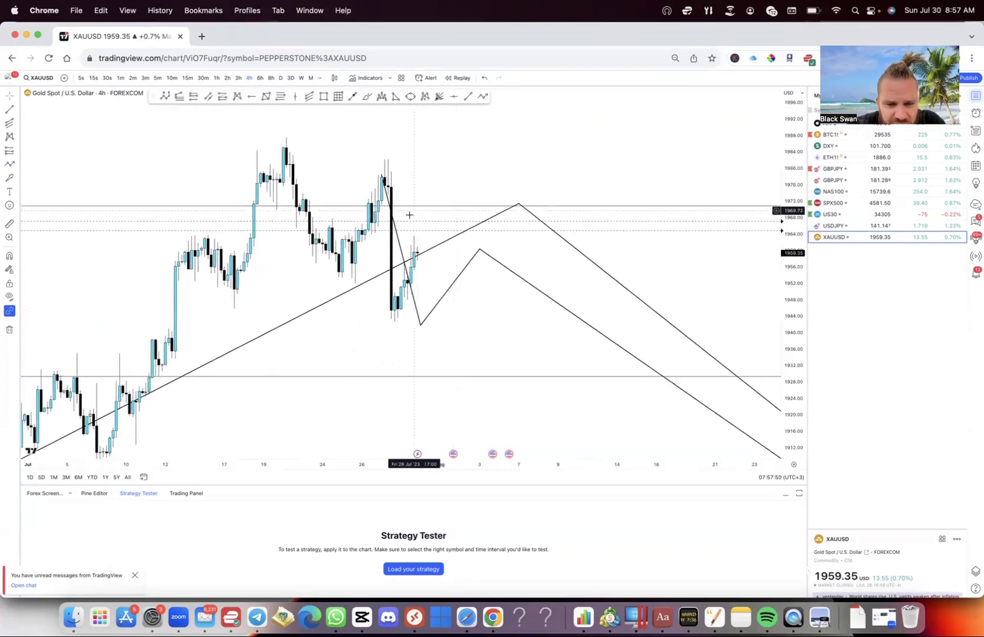
left_click_drag(401, 207, 400, 197)
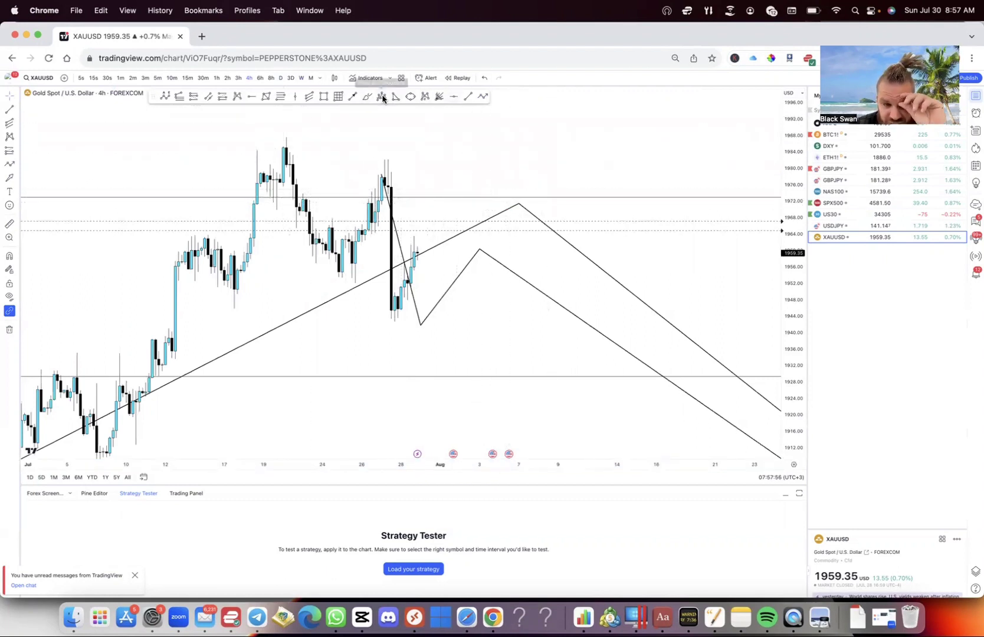
- Add a horizontal line at 1963.71 and draw a path from it up to about 1966, back to about 1963, and up to about 1972
left_click(179, 231)
left_click_drag(434, 230, 433, 236)
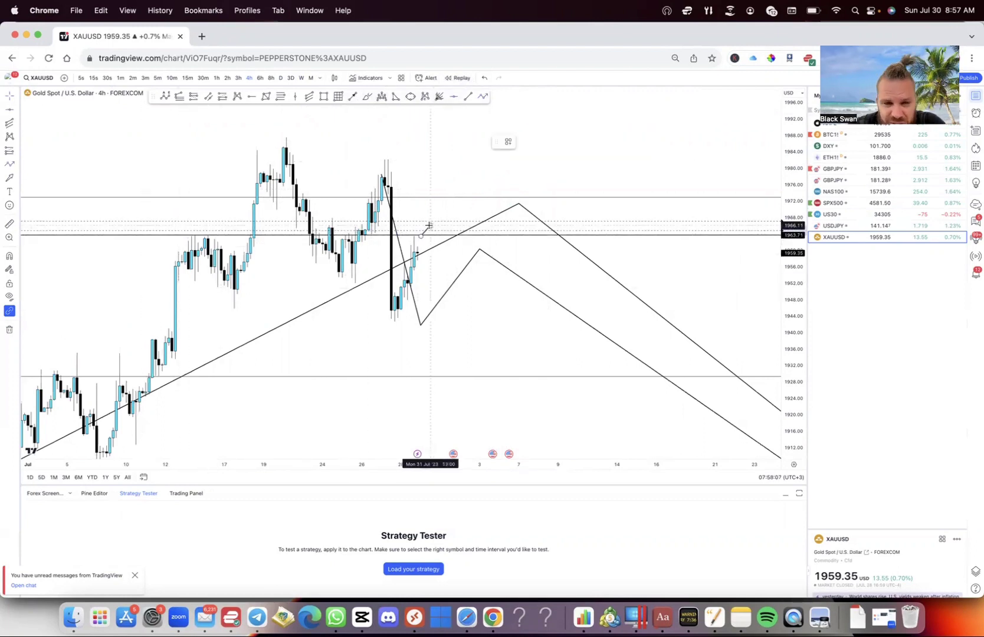
left_click(437, 236)
double_click(446, 199)
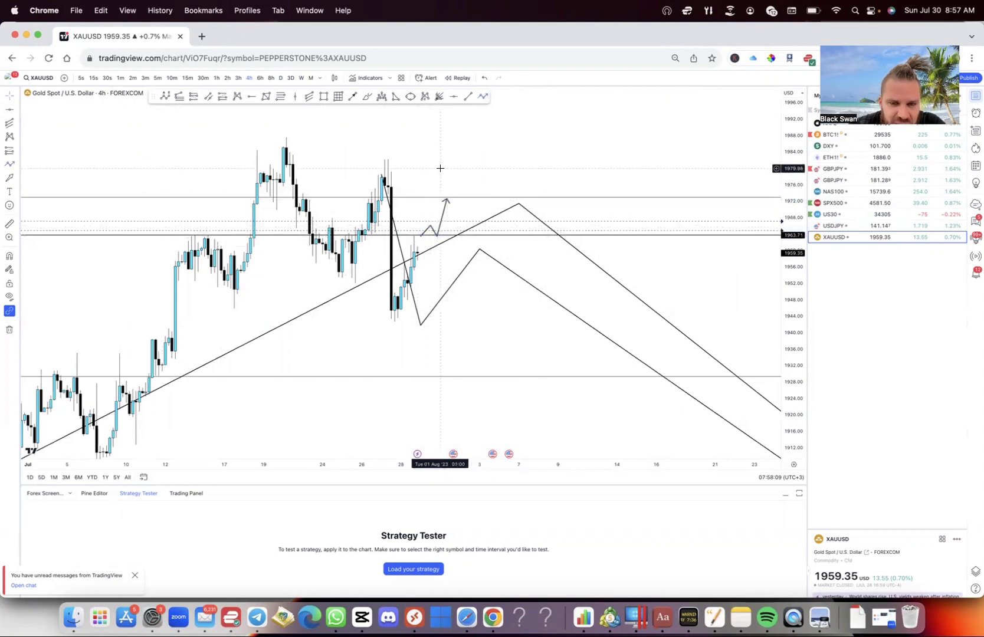
- Draw a path from the late July high at about 1979 down to about 1944, up to about 1964, and down to about 1943
left_click(384, 174)
left_click(404, 317)
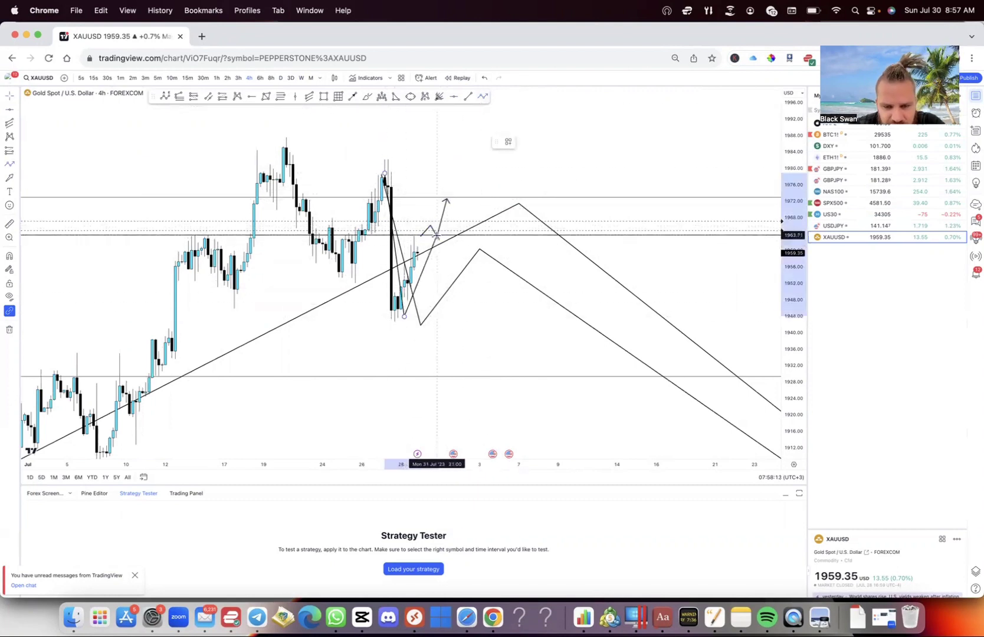
left_click(436, 235)
double_click(478, 320)
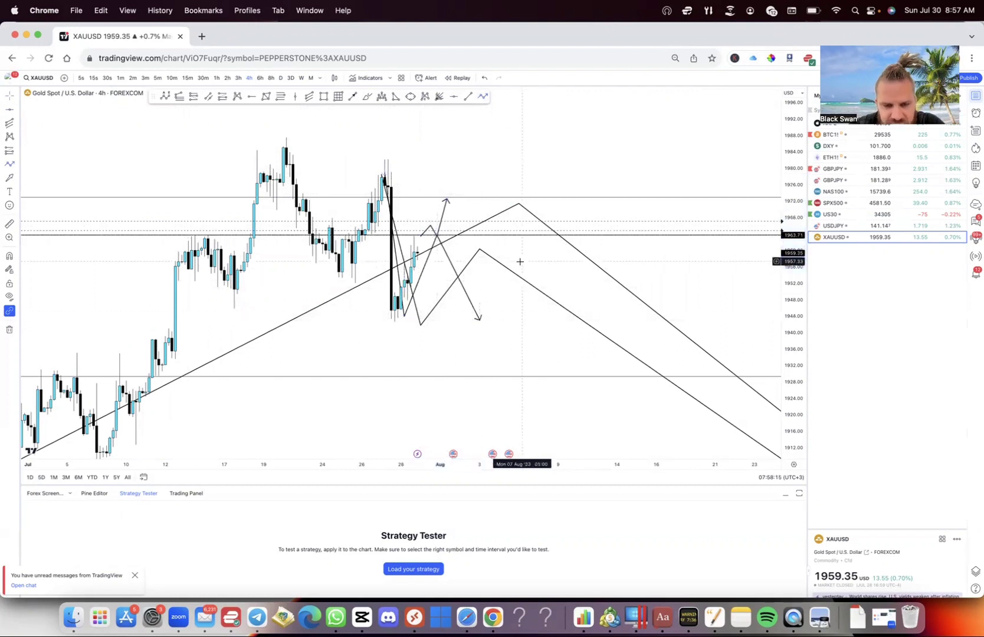
- Measure the price distance from the 1963.71 line up to the horizontal line near 1973
scroll(520, 262, "up", 3)
left_click_drag(520, 261, 583, 302)
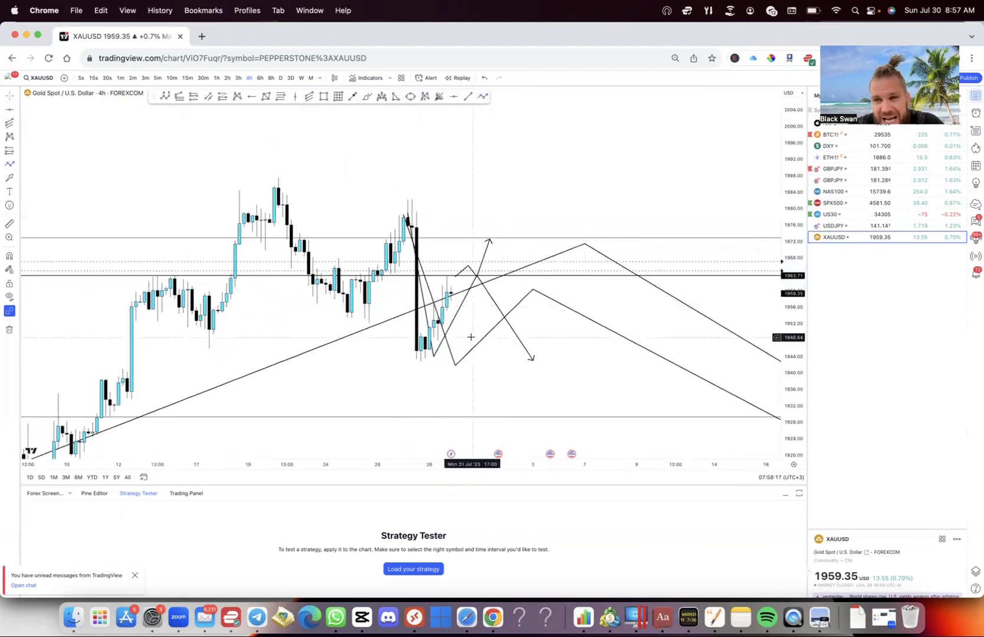
left_click(17, 151)
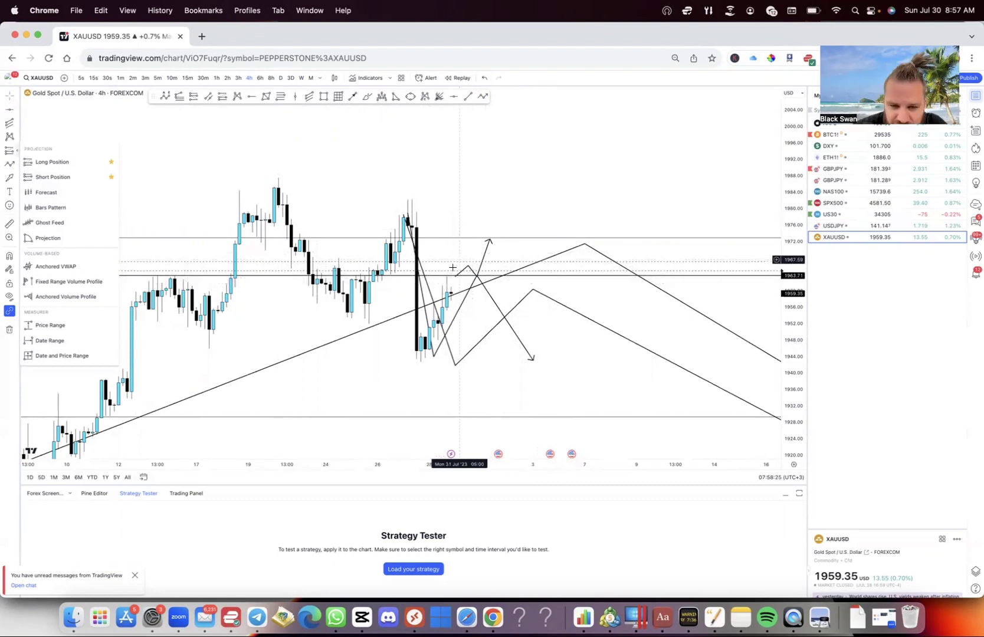
left_click(137, 110)
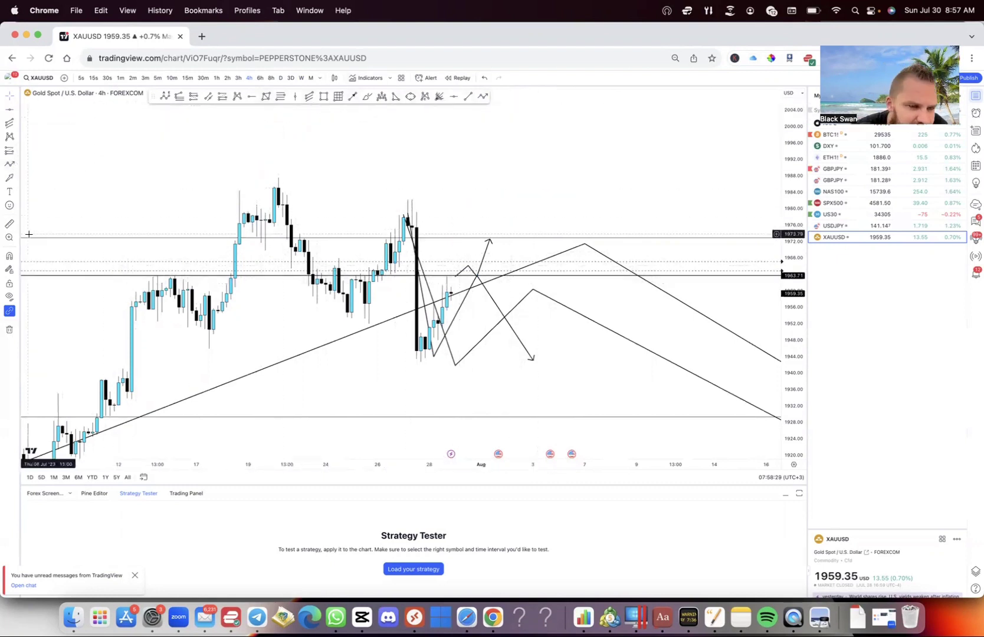
left_click(446, 273, "shift")
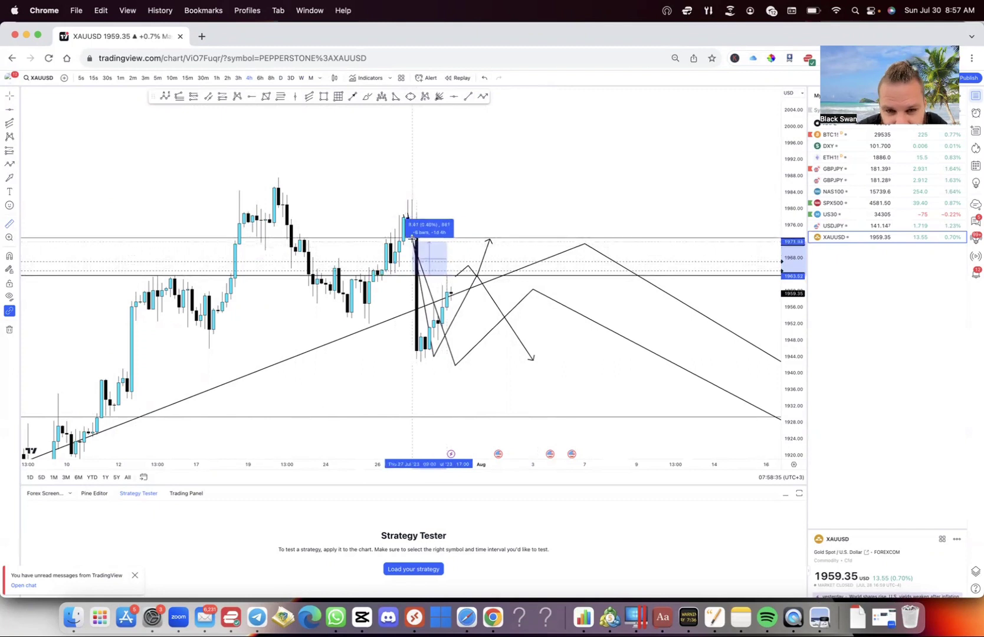
left_click(466, 264)
left_click(419, 230)
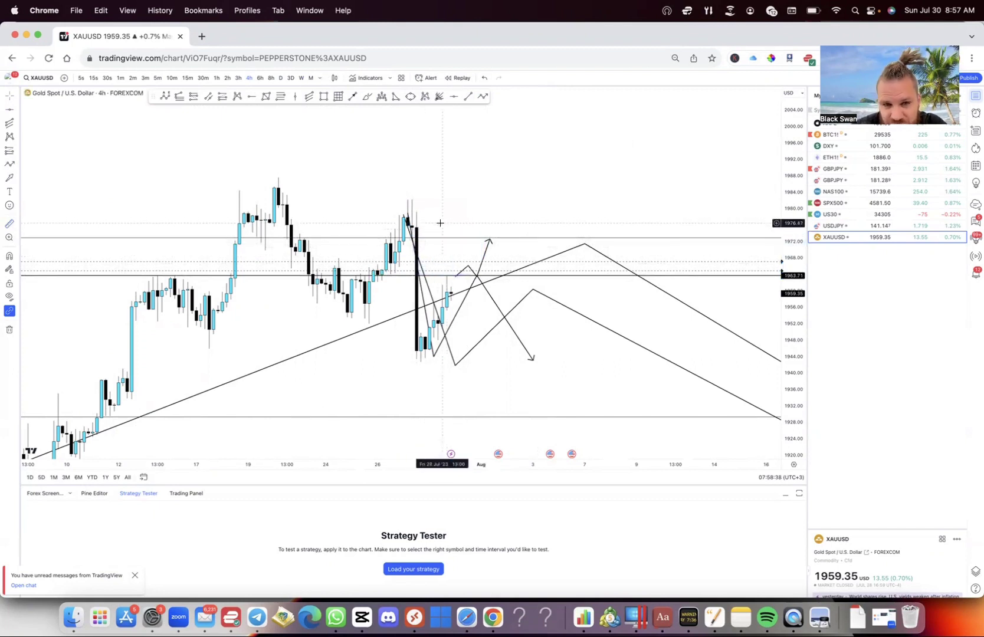
- Draw a path from the late July low at about 1944 up to about 1974 and down to about 1945
left_click(483, 96)
left_click(433, 356)
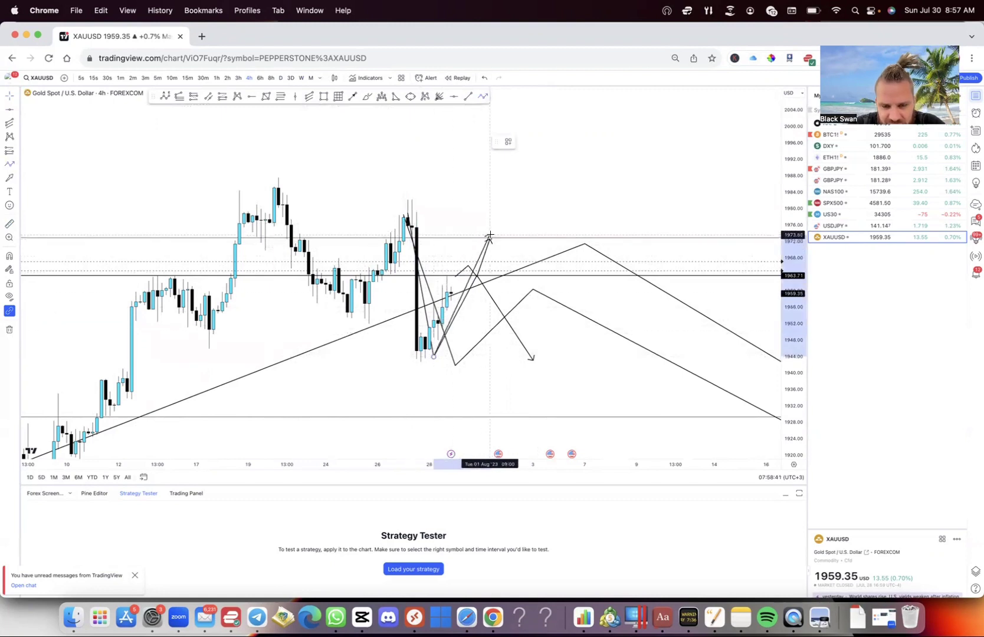
left_click(494, 235)
double_click(576, 351)
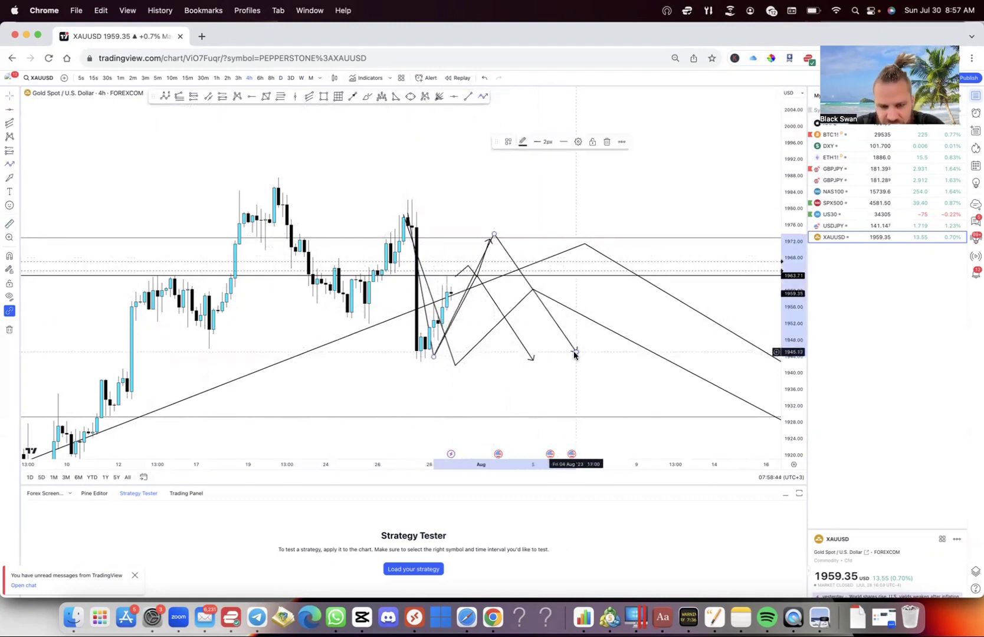
- Switch the chart to the 1-hour timeframe and enlarge the latest candles around the 1963.71 line
left_click(280, 78)
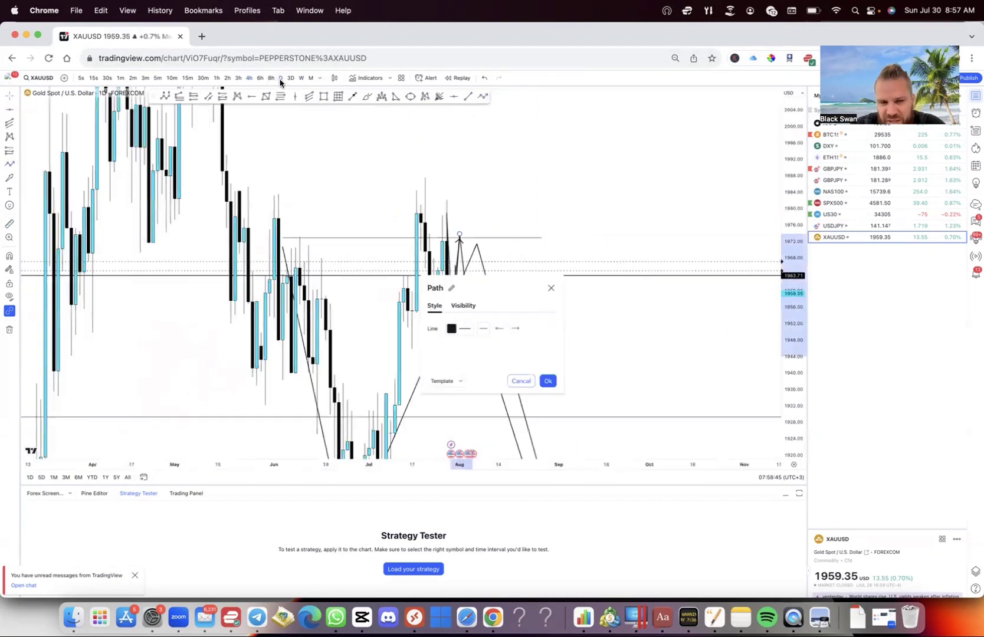
left_click(217, 79)
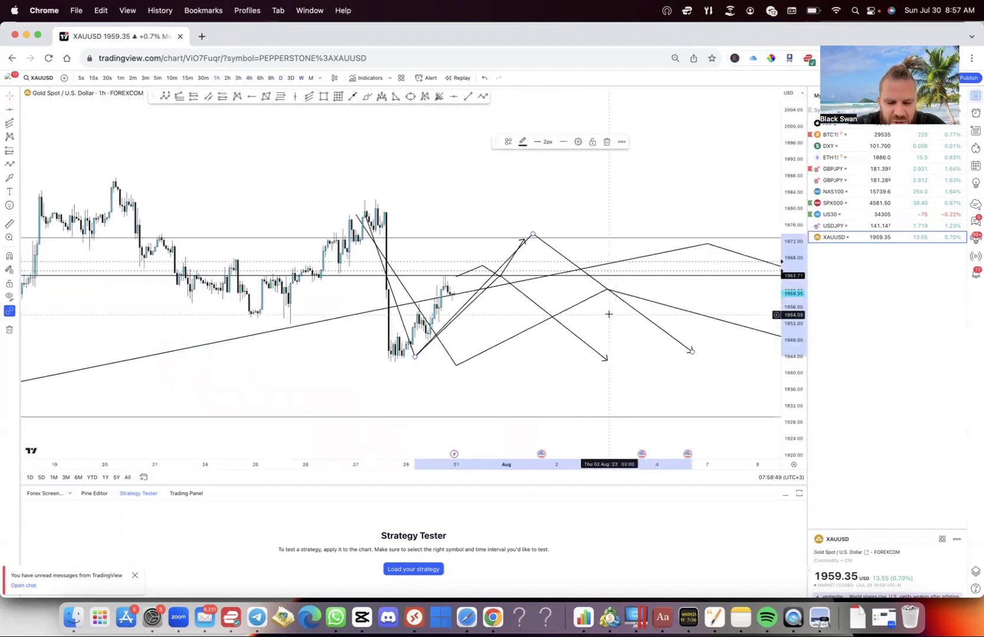
scroll(609, 314, "up", 5)
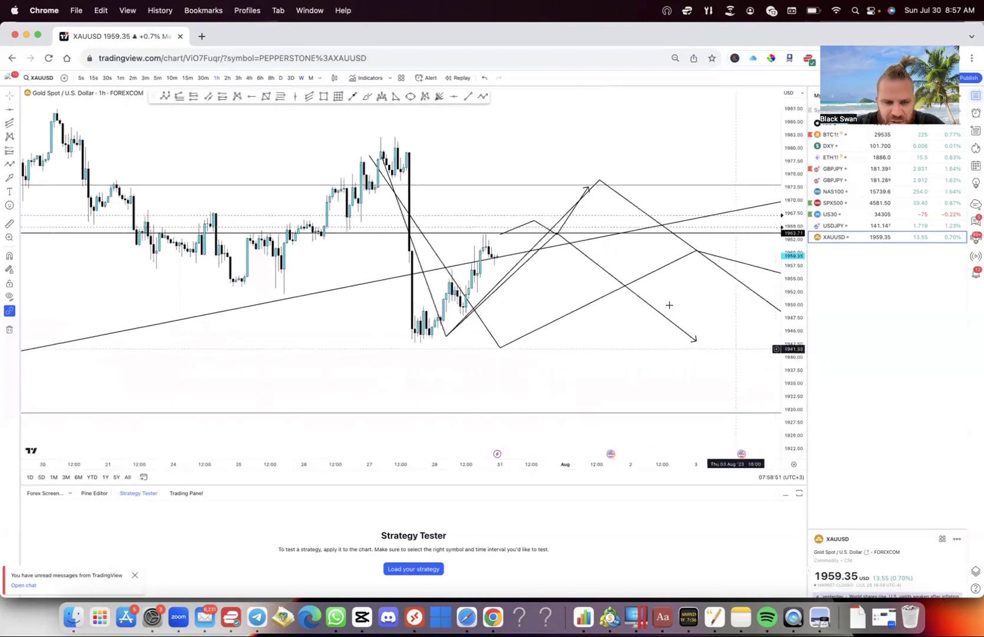
scroll(669, 305, "up", 3)
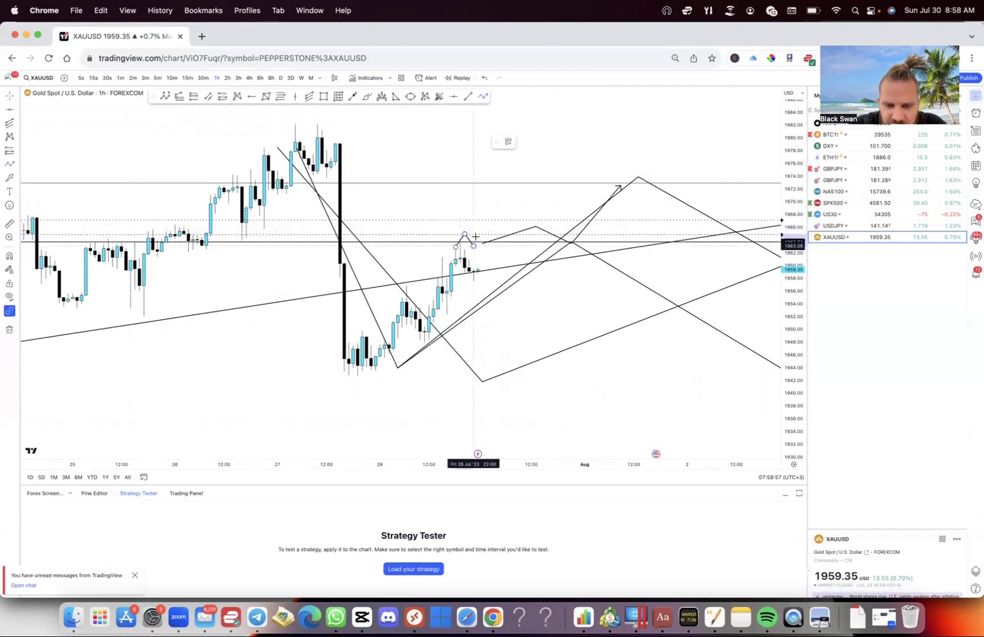
- Draw a small zigzag path between about 1963 and 1965 around the 1963.71 line, ending with a rise to about 1973
left_click(495, 248)
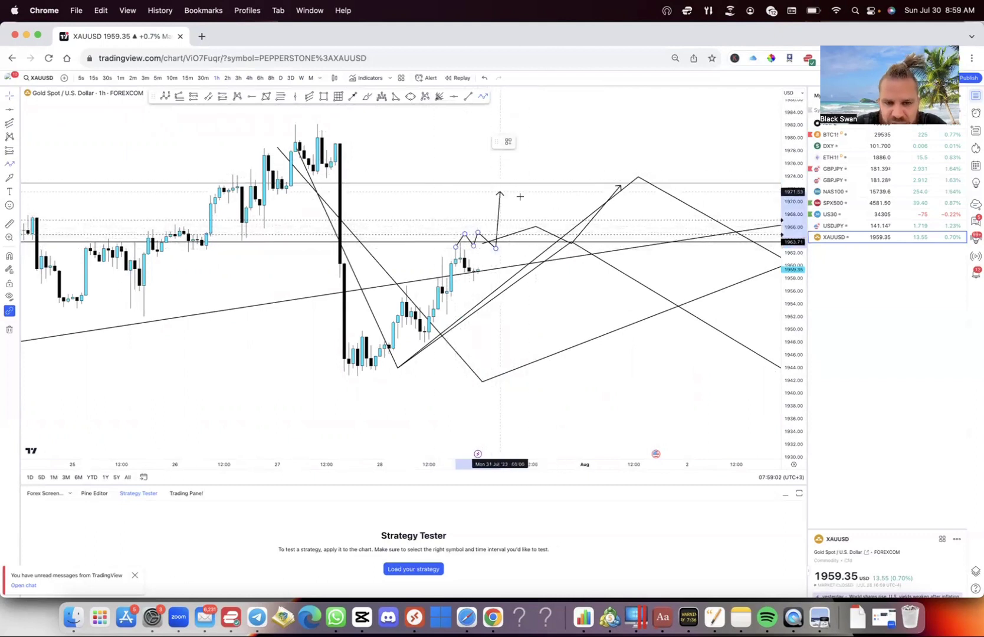
double_click(562, 209)
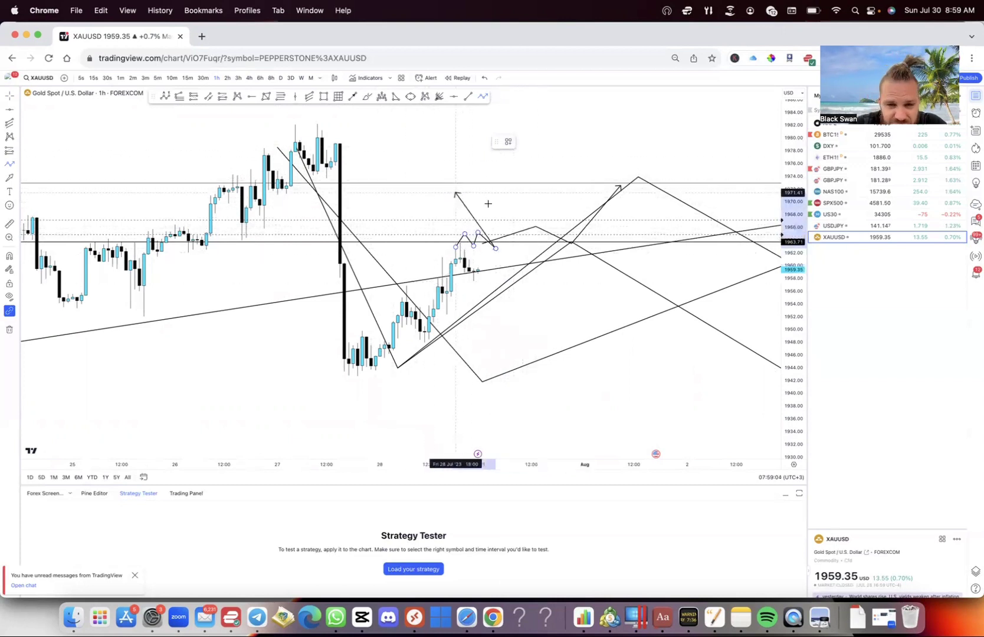
double_click(518, 208)
left_click_drag(518, 208, 479, 140)
double_click(500, 182)
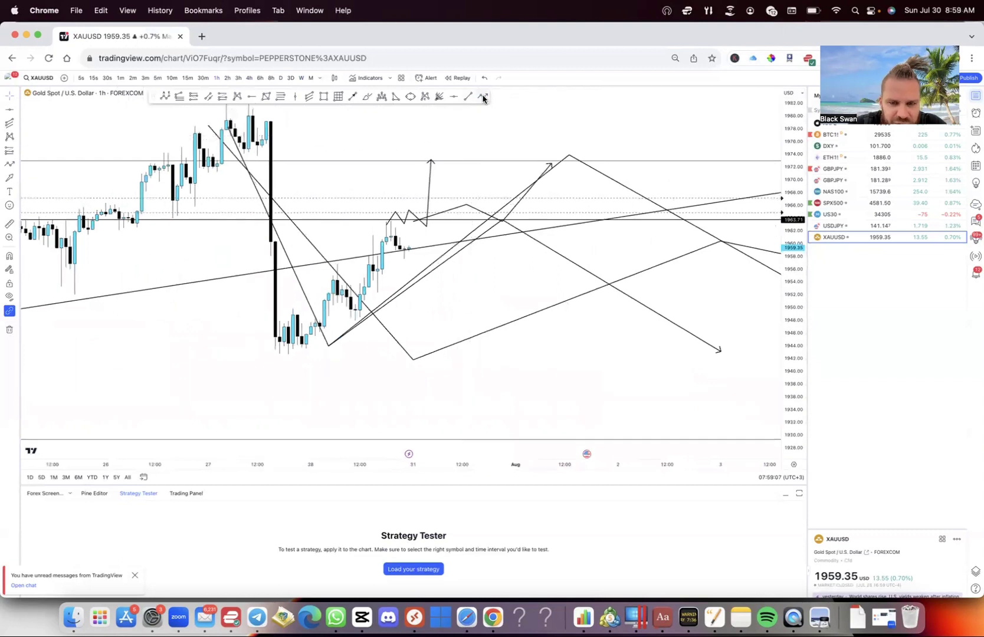
- Draw a path from the last candle at about 1959 up to about 1964 and down to about 1944
left_click(409, 252)
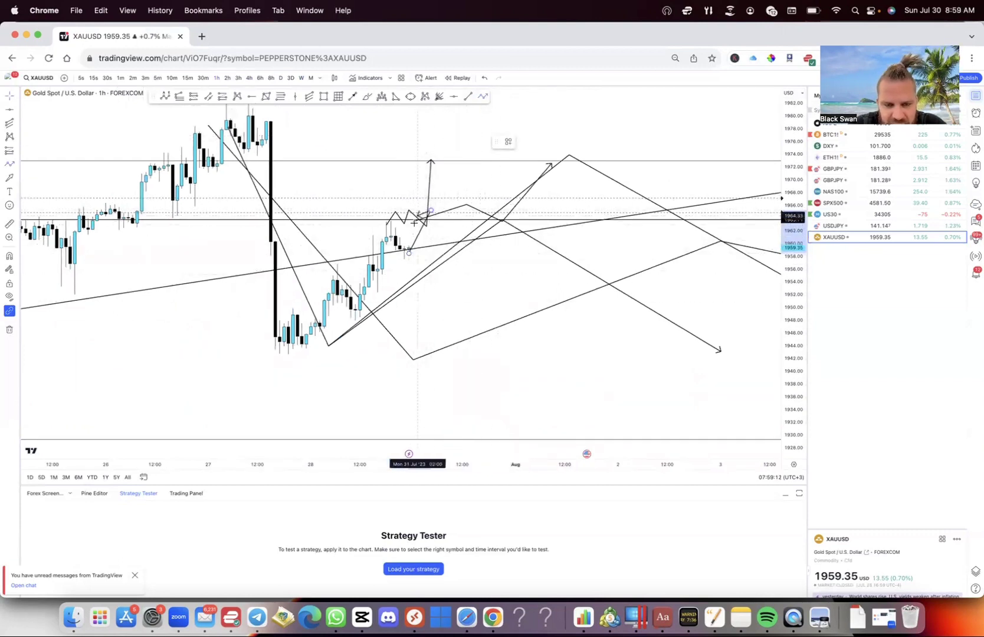
left_click(431, 210)
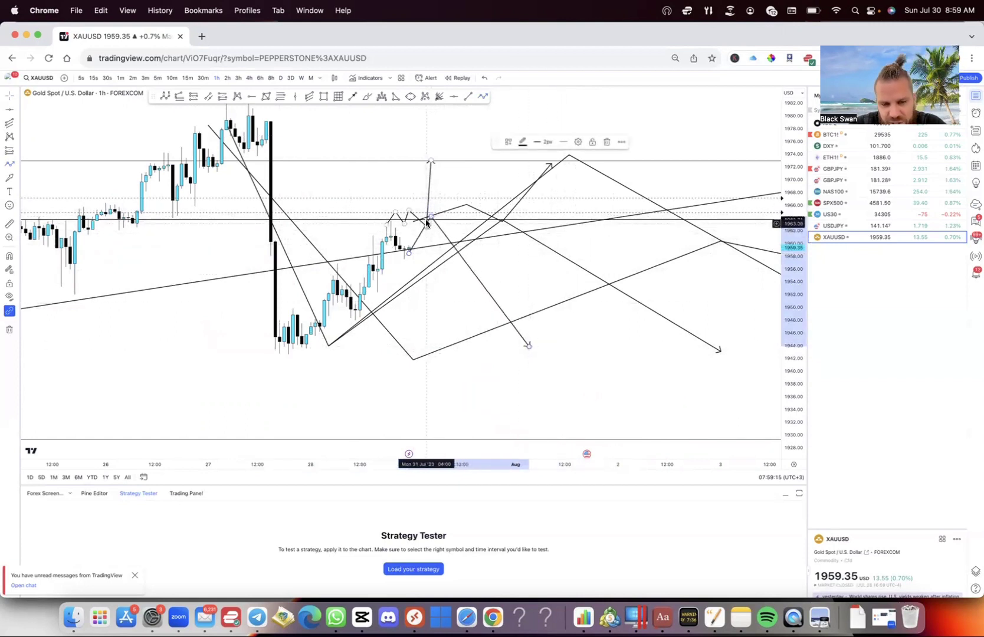
- Draw a path from the late July low at about 1943 up to about 1973, with its falling end at about 1937
left_click_drag(457, 173, 457, 204)
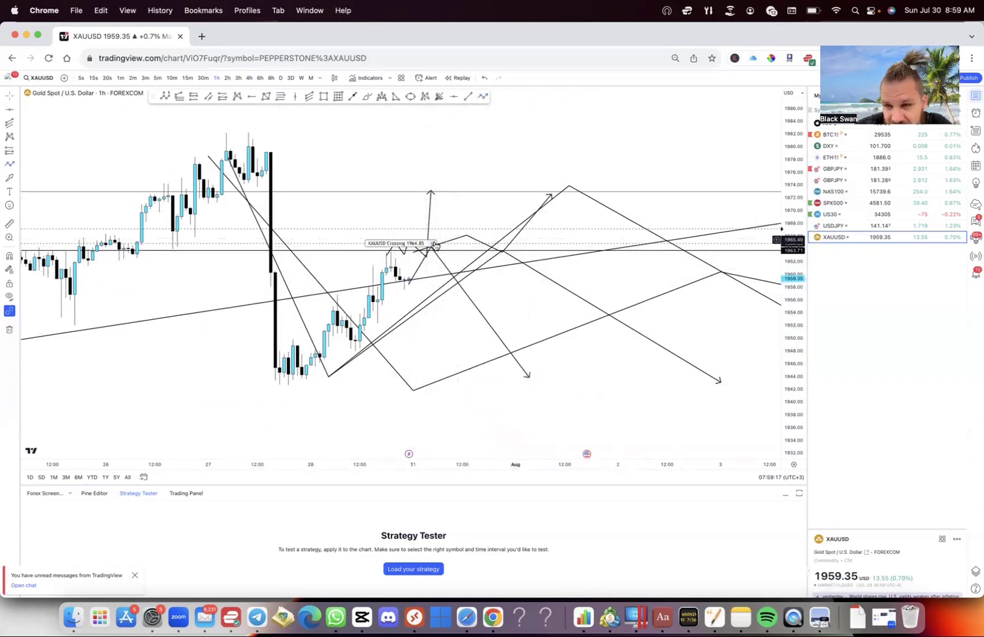
left_click(297, 380)
left_click(466, 192)
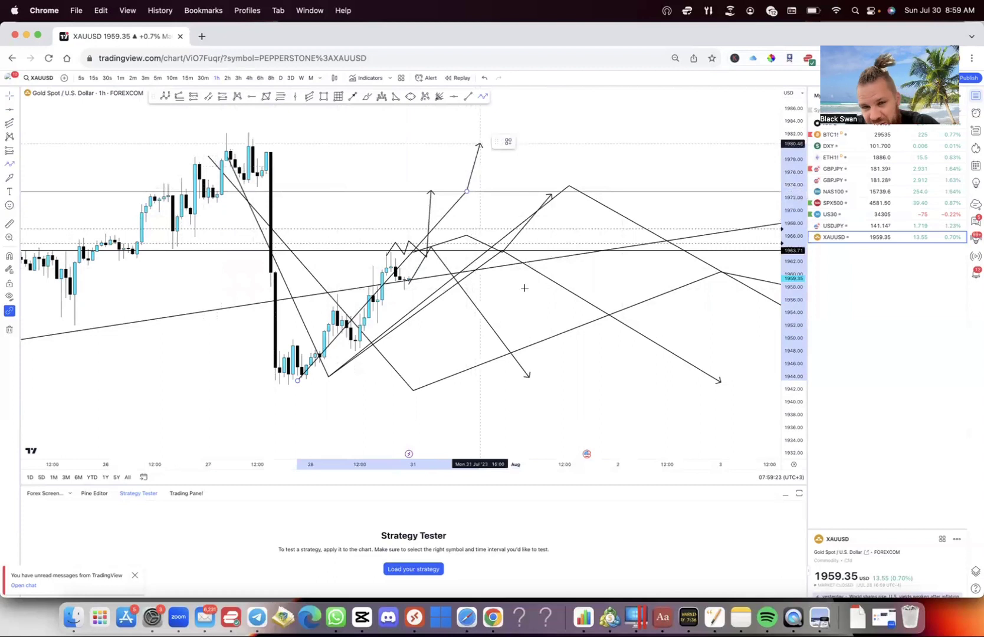
double_click(591, 380)
scroll(712, 280, "down", 5)
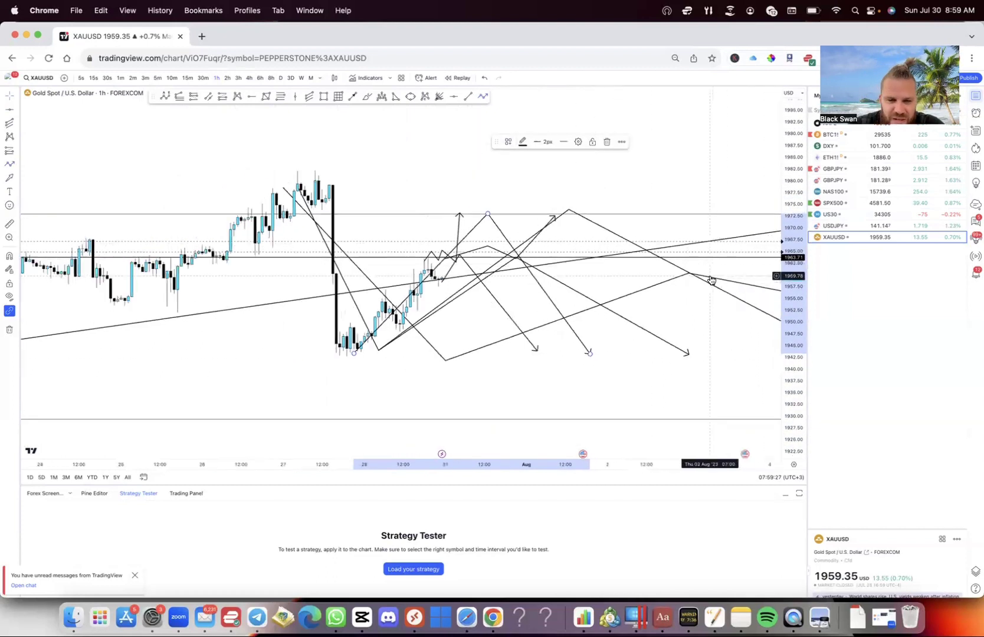
double_click(578, 311)
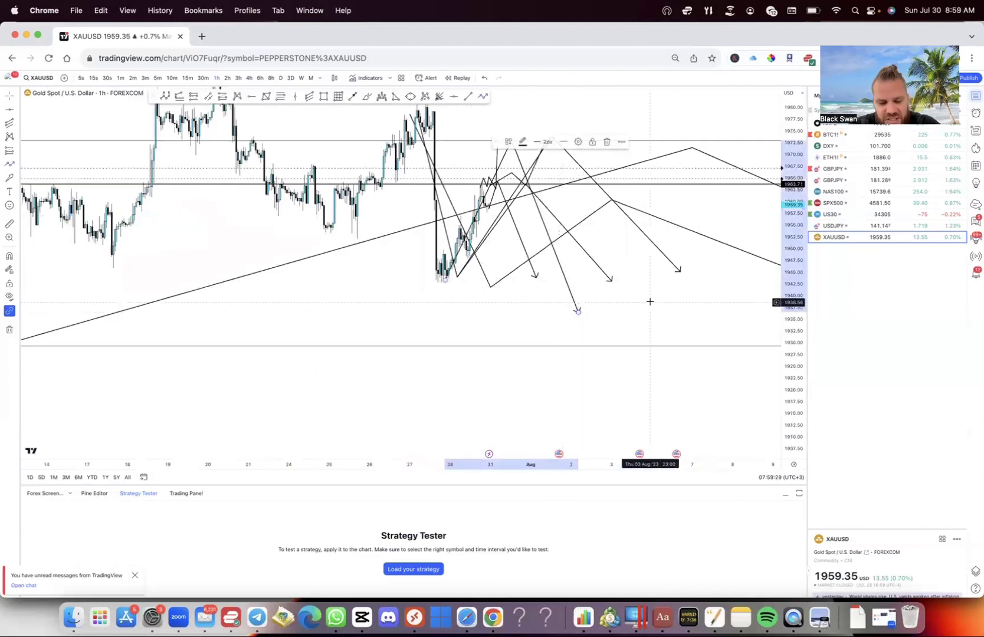
- Delete the two paths from the late July high, the two recent paths falling to about 1944 and 1937, and the short path above the 1963.71 line
key("Delete")
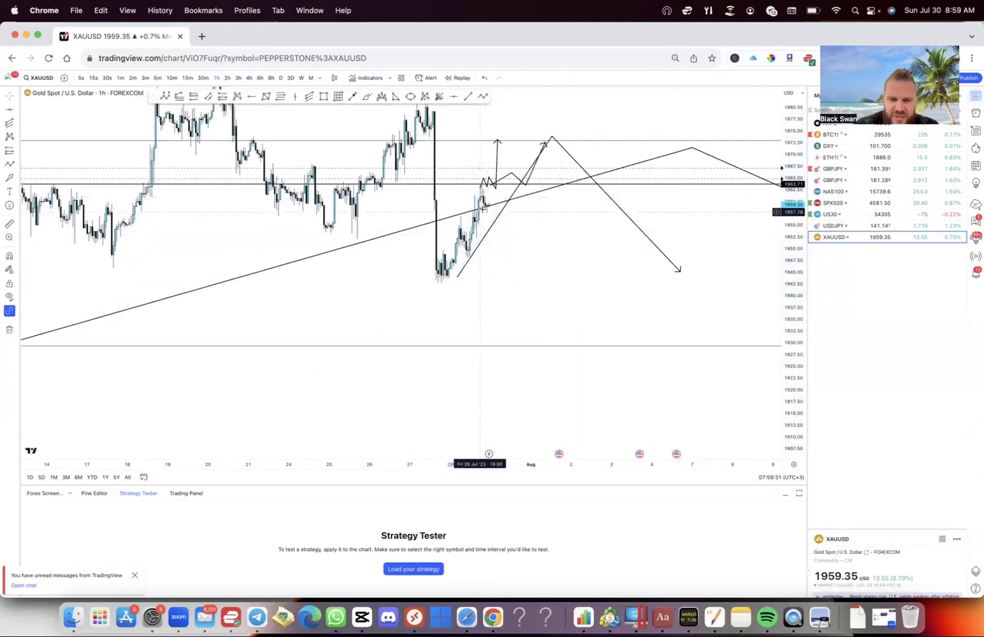
left_click(505, 175)
key("Delete")
- Examine the long path from June to its August end and the recent 1-hour candles around the remaining paths
scroll(518, 239, "down", 10)
scroll(518, 241, "up", 4)
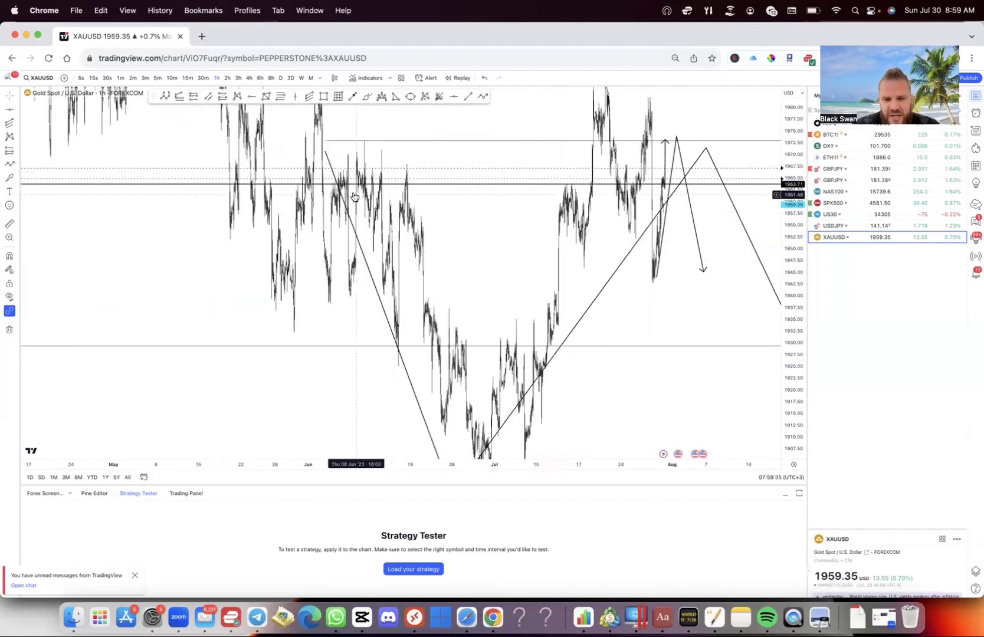
left_click_drag(714, 302, 369, 222)
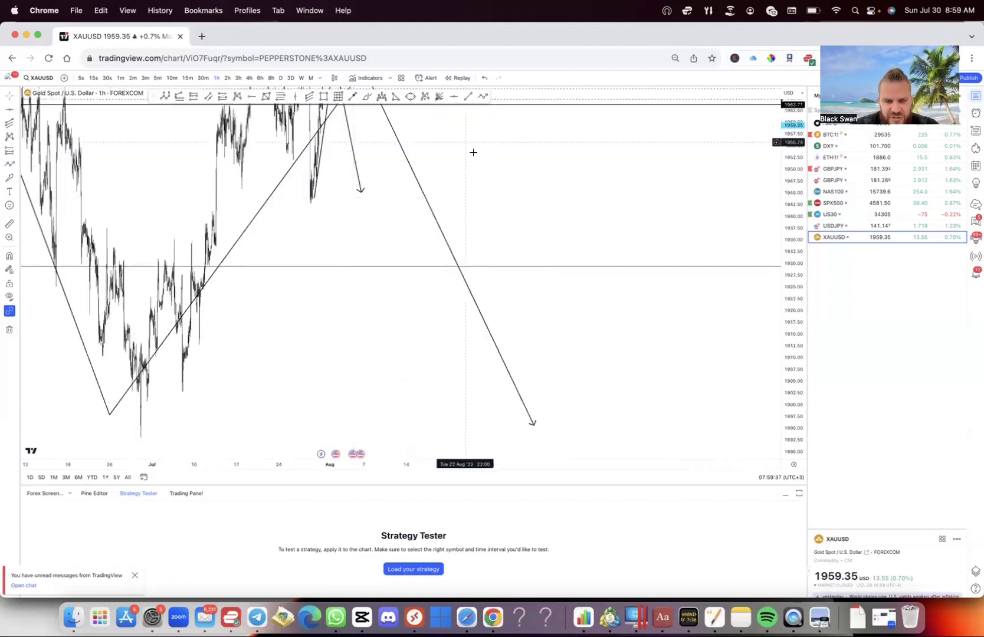
left_click_drag(470, 150, 619, 360)
scroll(619, 360, "up", 10)
scroll(619, 360, "up", 1)
left_click_drag(687, 396, 670, 332)
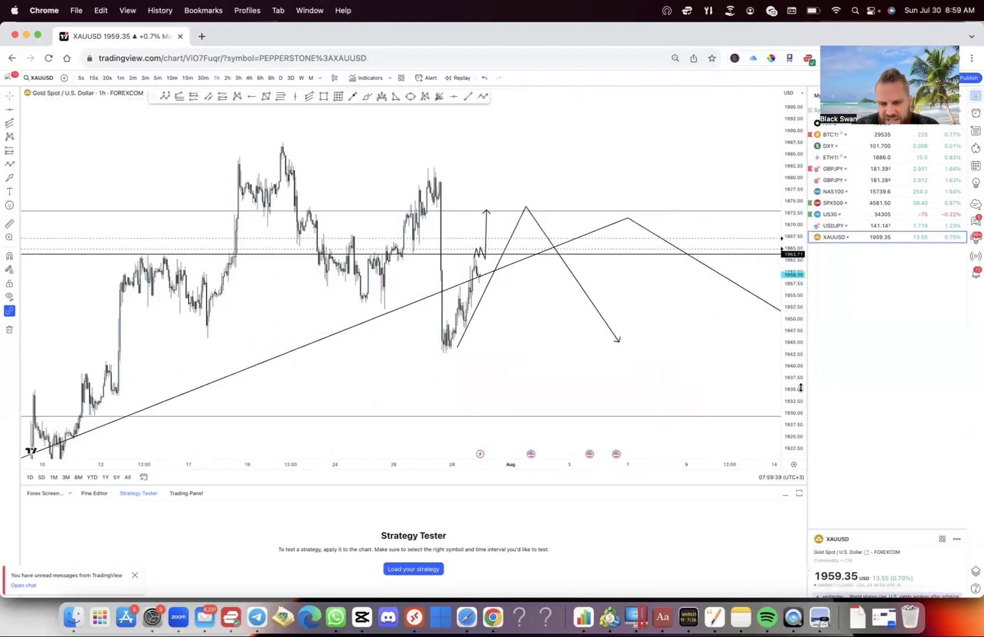
left_click_drag(795, 395, 795, 183)
scroll(518, 181, "up", 4)
left_click_drag(554, 142, 599, 213)
scroll(600, 212, "up", 5)
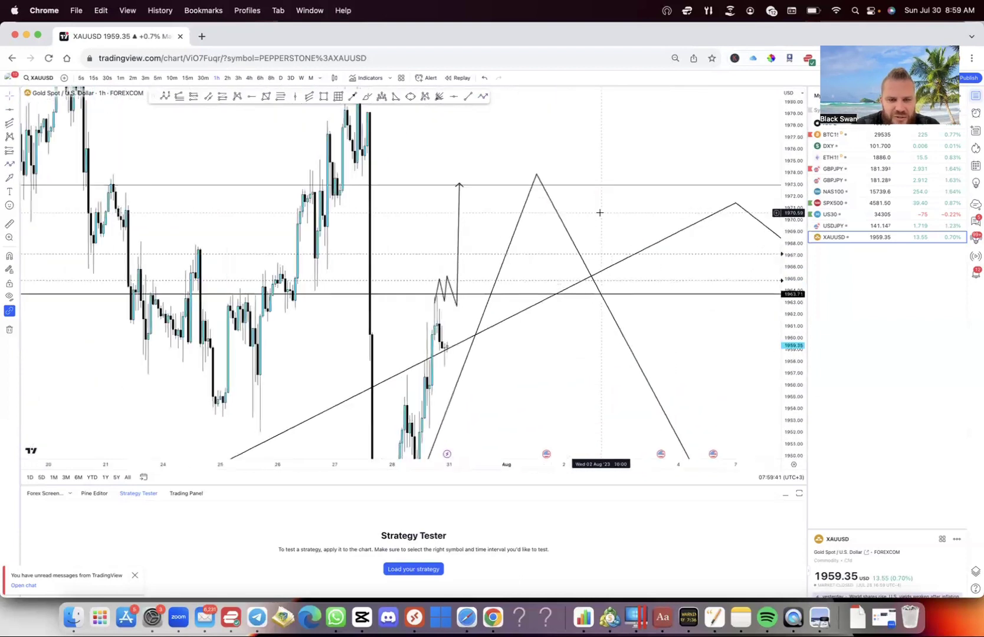
left_click_drag(792, 131, 793, 319)
scroll(560, 265, "down", 2)
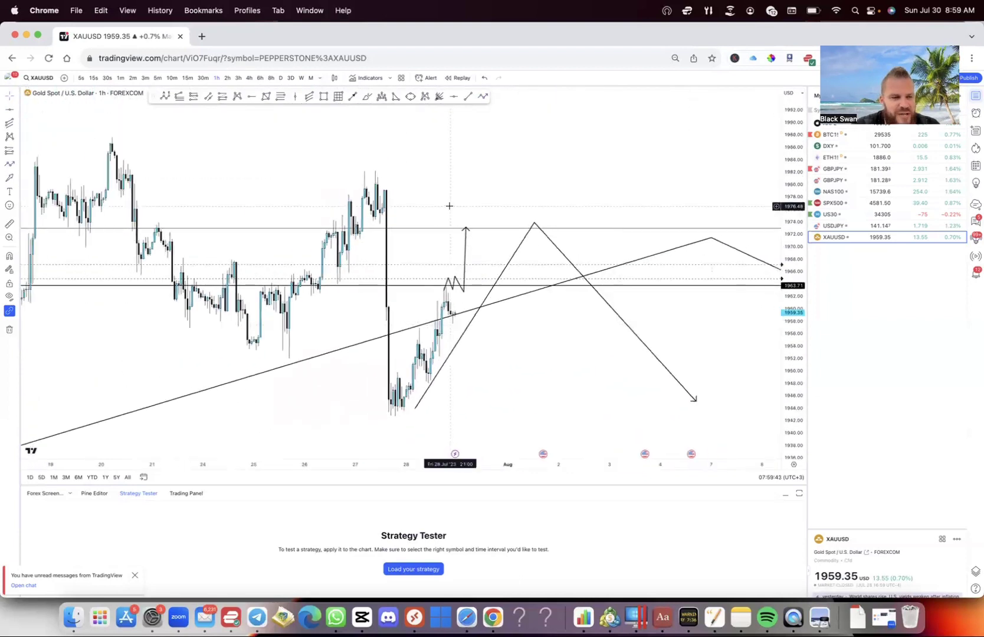
- Draw a rectangle from 27 July to 3 August between about 1975.6 and 1980, and remove it
left_click(322, 98)
left_click_drag(382, 211, 643, 184)
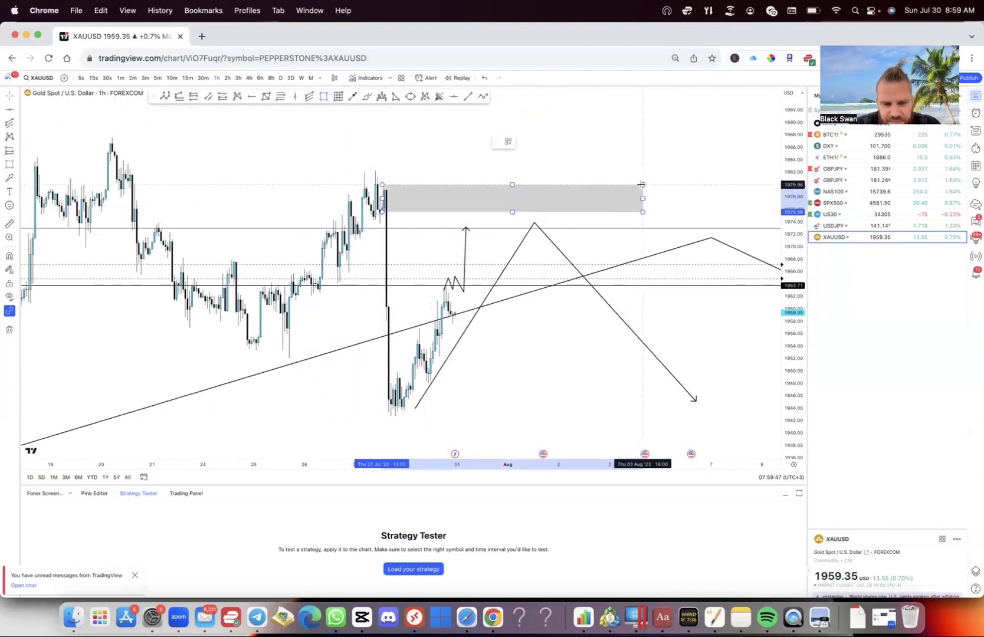
left_click(622, 142)
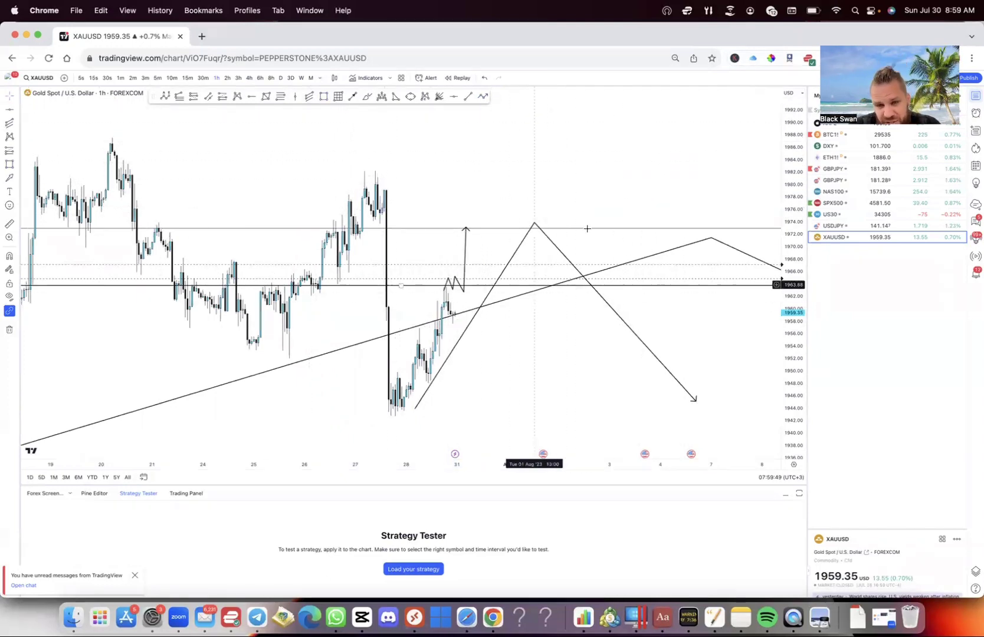
- Draw a rectangle zone from 27 July to about 2 August between about 1975.6 and 1979.5
left_click(324, 97)
mouse_move(382, 212)
left_mouse_down()
mouse_move(563, 175)
mouse_move(568, 186)
left_mouse_up()
left_click(606, 162)
scroll(475, 305, "up", 1)
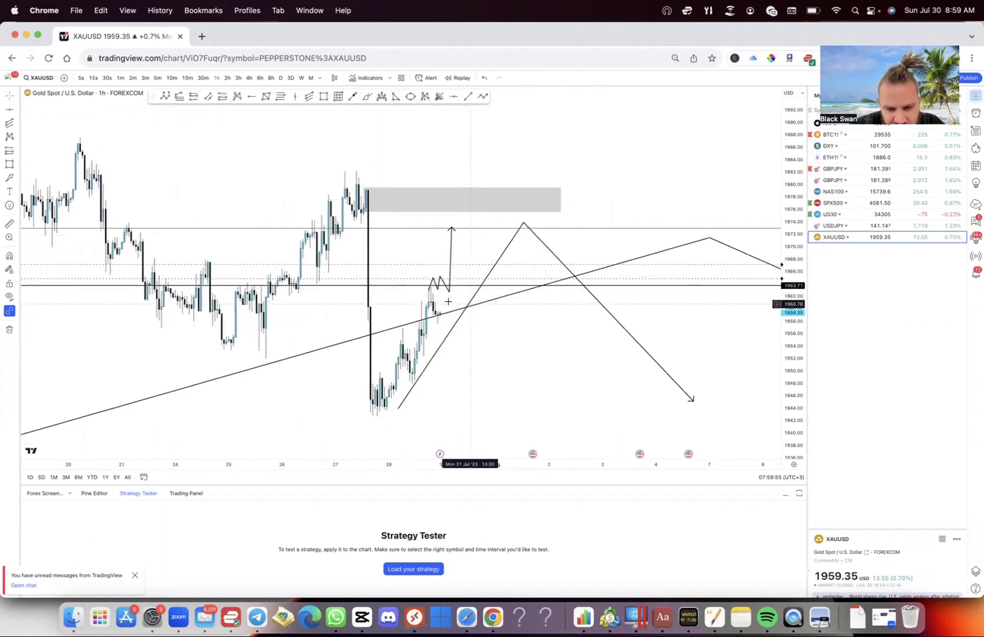
- Draw a path from the late July low at about 1944 up to the 1963.71 line, with its falling end back at about 1944
left_click(400, 406)
left_click(482, 97)
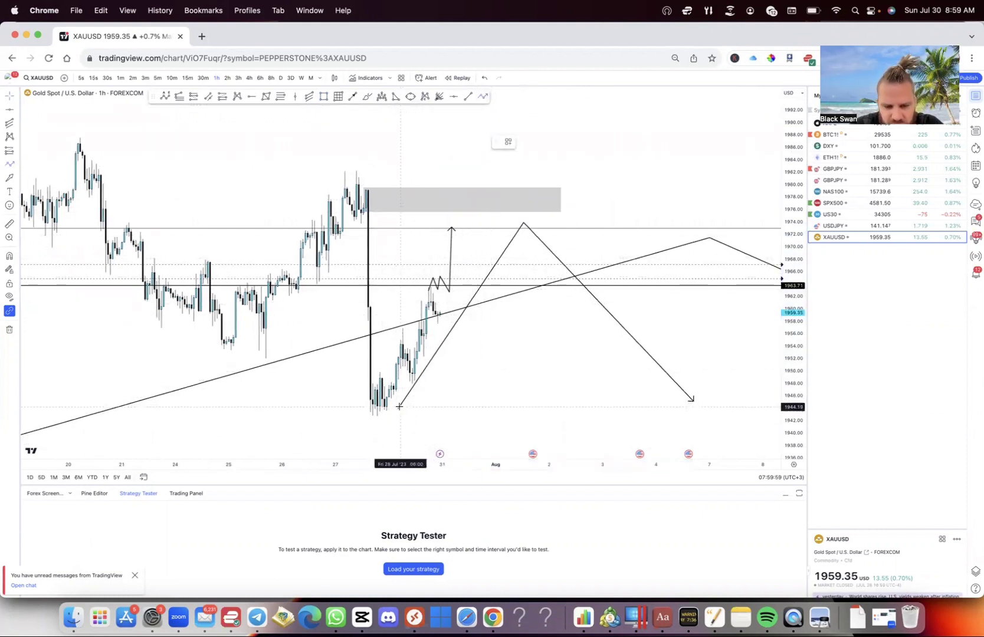
left_click(401, 406)
left_click(483, 285)
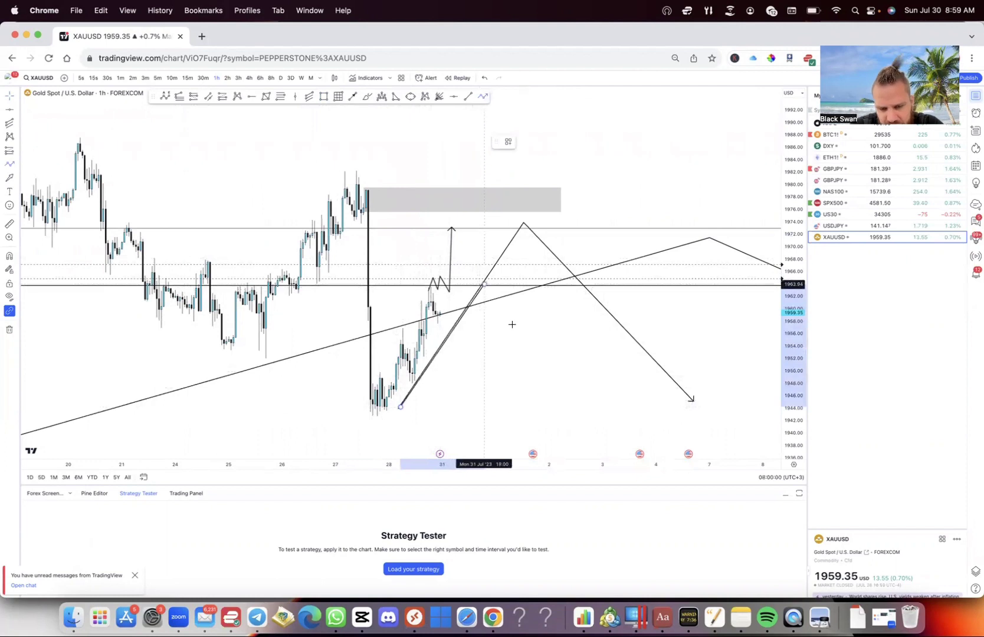
double_click(576, 407)
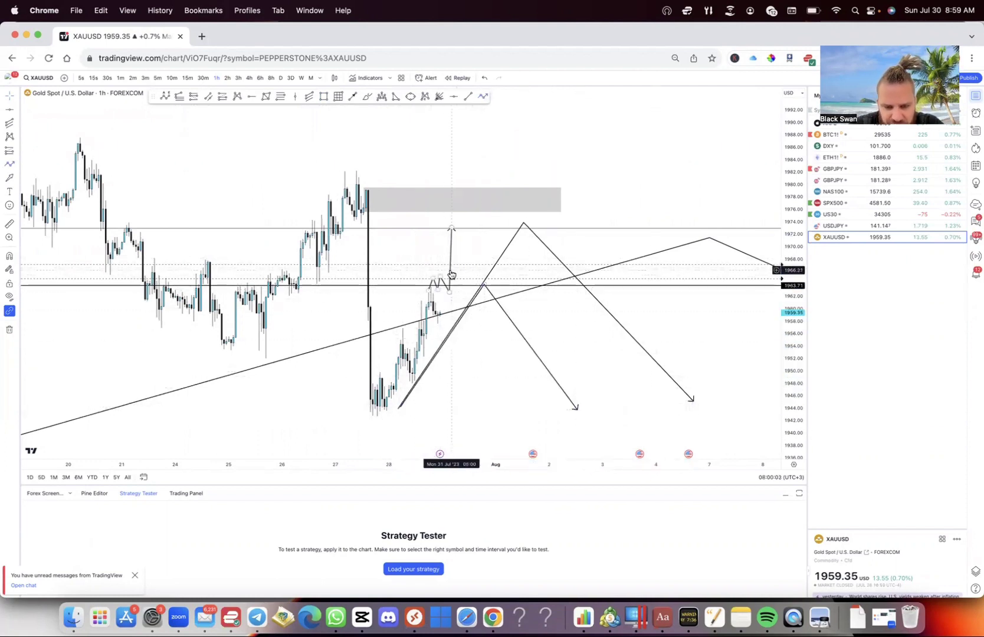
- Shift the short bullish breakout path above the 1963.71 line forward in time so it starts on 31 July
left_click_drag(450, 274, 465, 274)
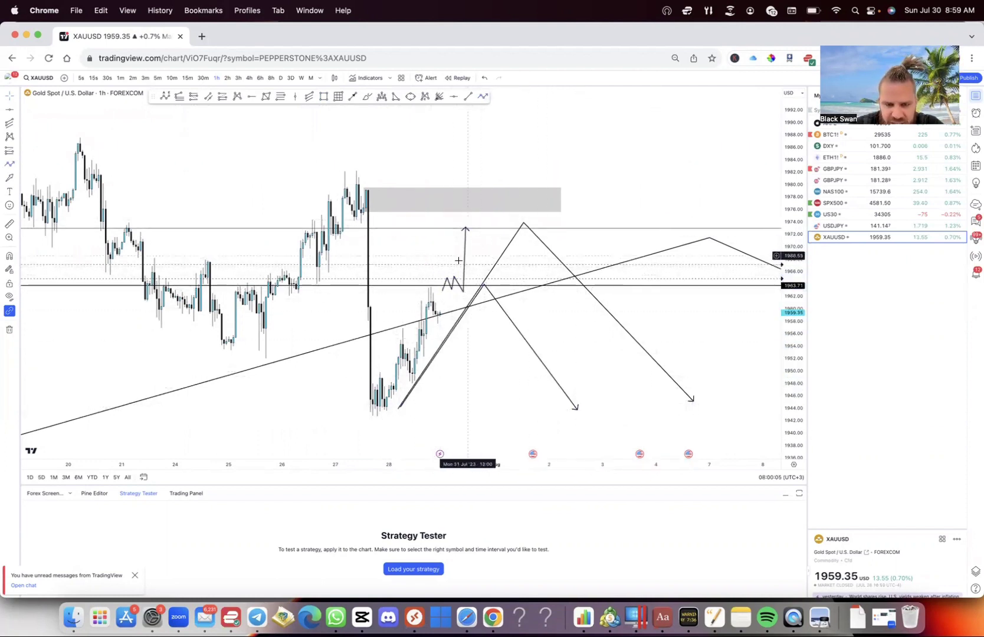
left_click(550, 197)
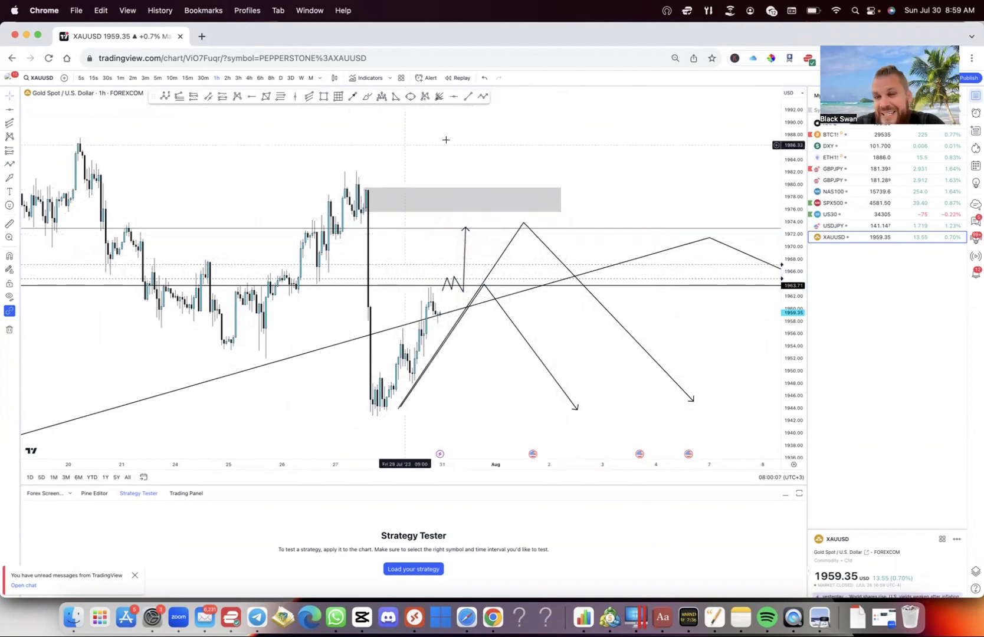
left_click(589, 218)
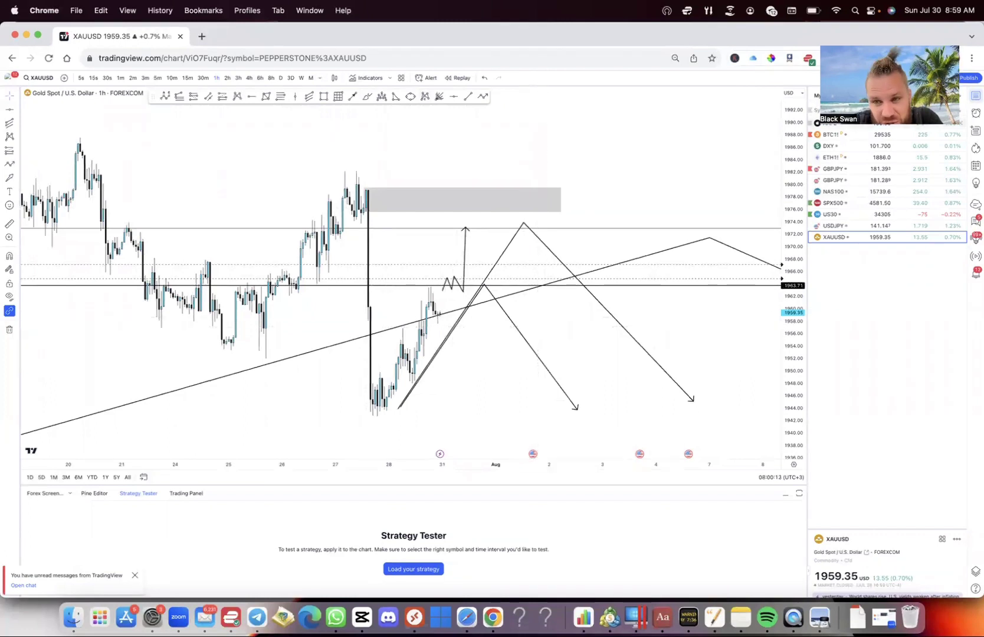
- Open the OANDA GBPJPY chart on the monthly timeframe with the 2015 highs and the recent highs in view
left_click(851, 171)
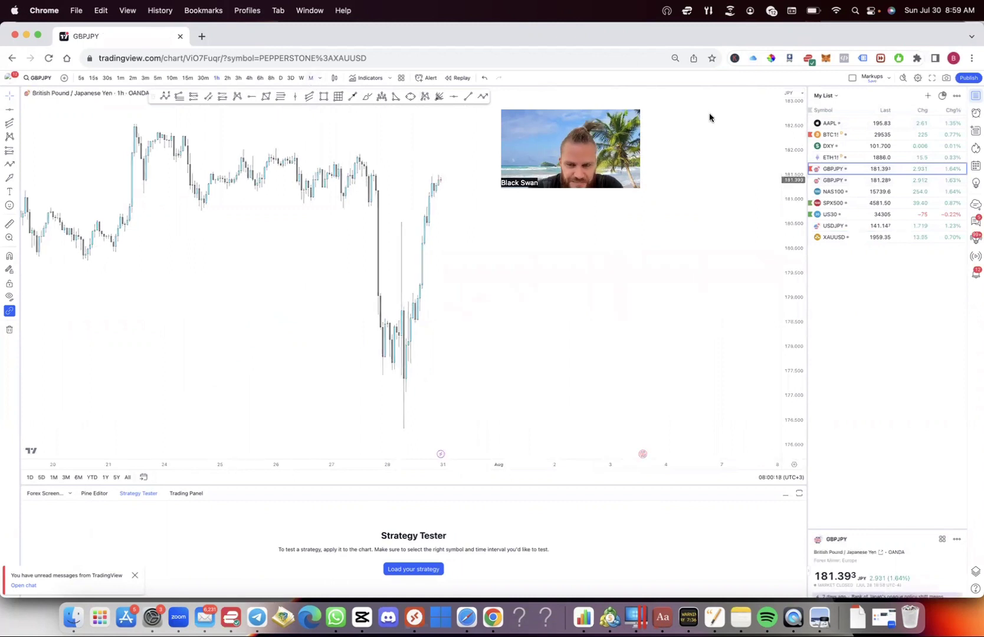
left_click(310, 79)
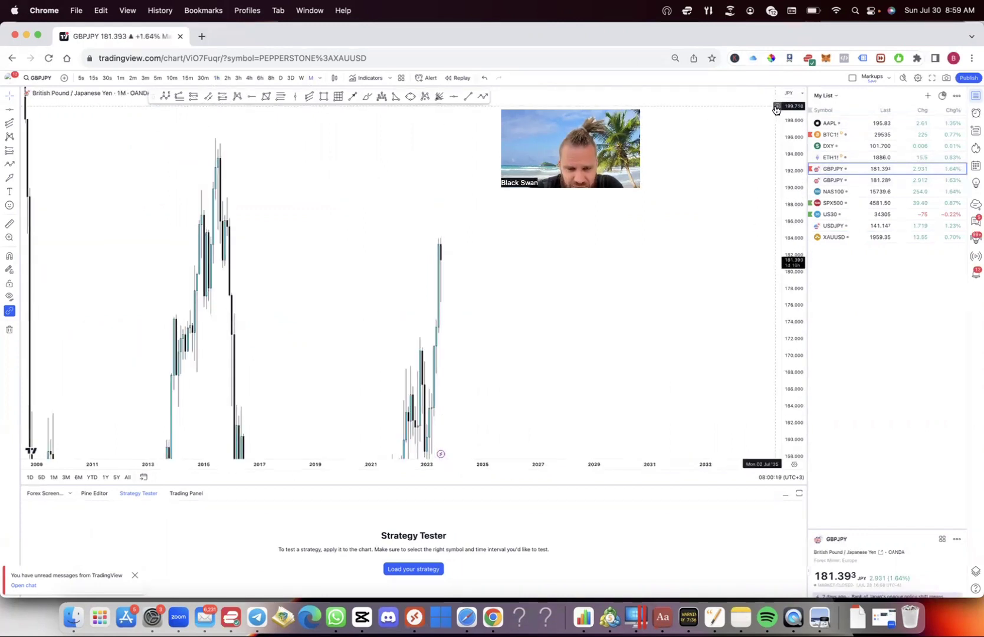
left_click_drag(794, 137, 790, 347)
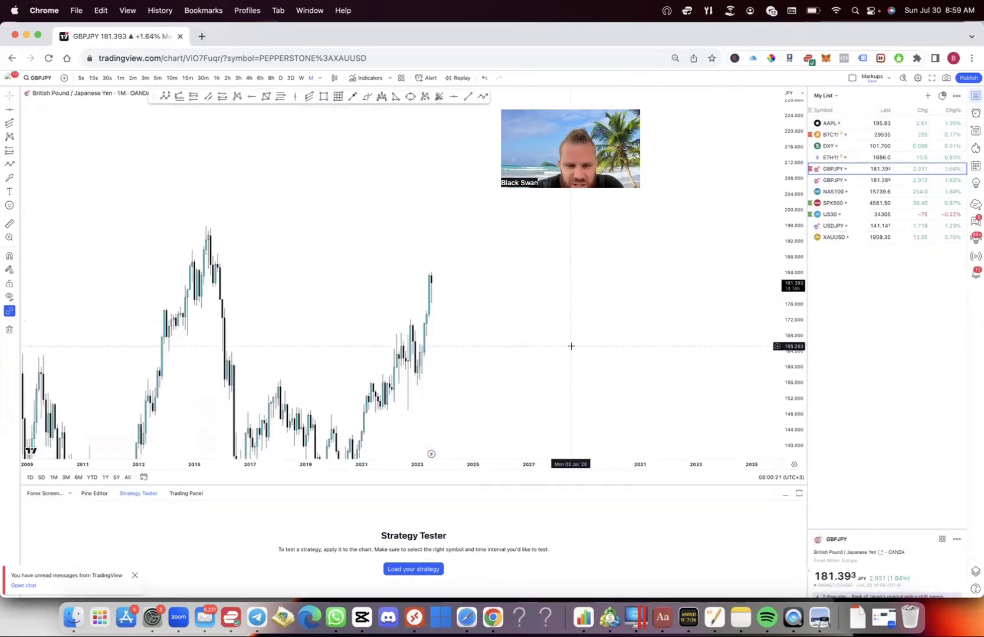
scroll(585, 350, "up", 5)
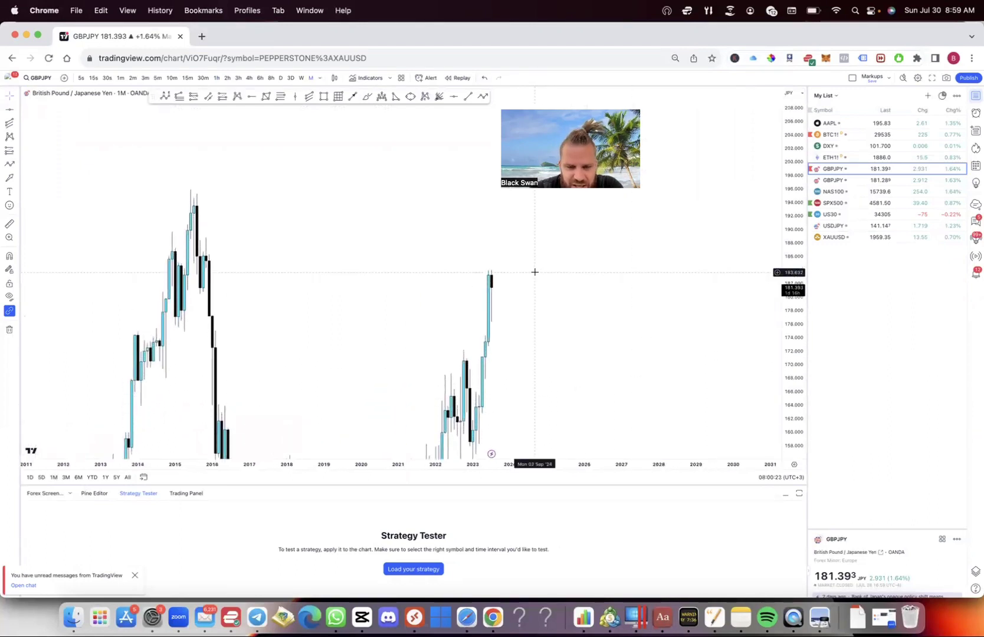
- Draw two short horizontal trend lines across the 2023 monthly rally, at about 174.3 and about 165.7
left_click_drag(531, 306, 510, 266)
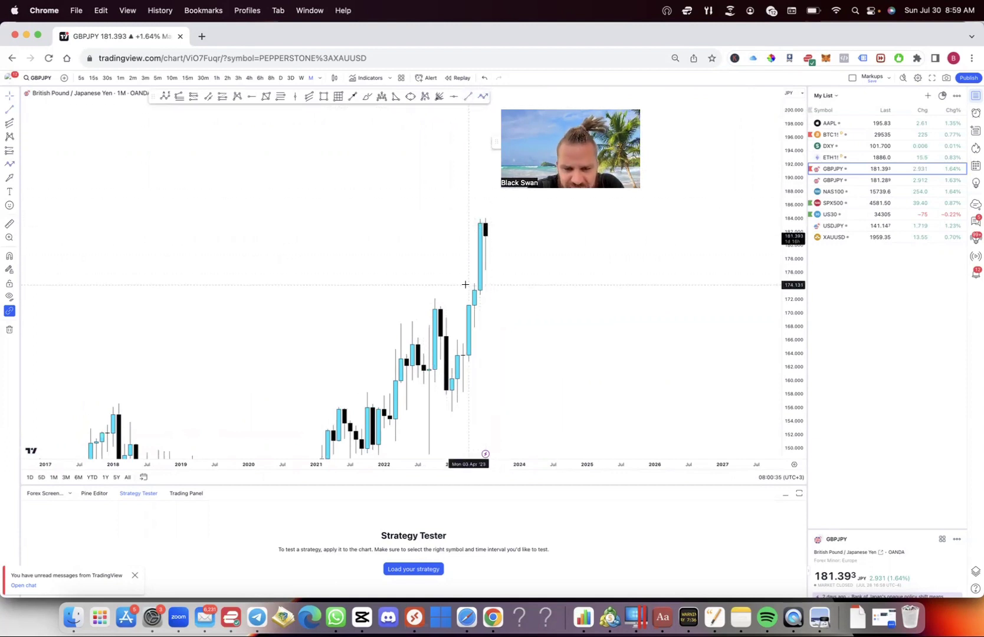
left_click_drag(464, 283, 524, 283)
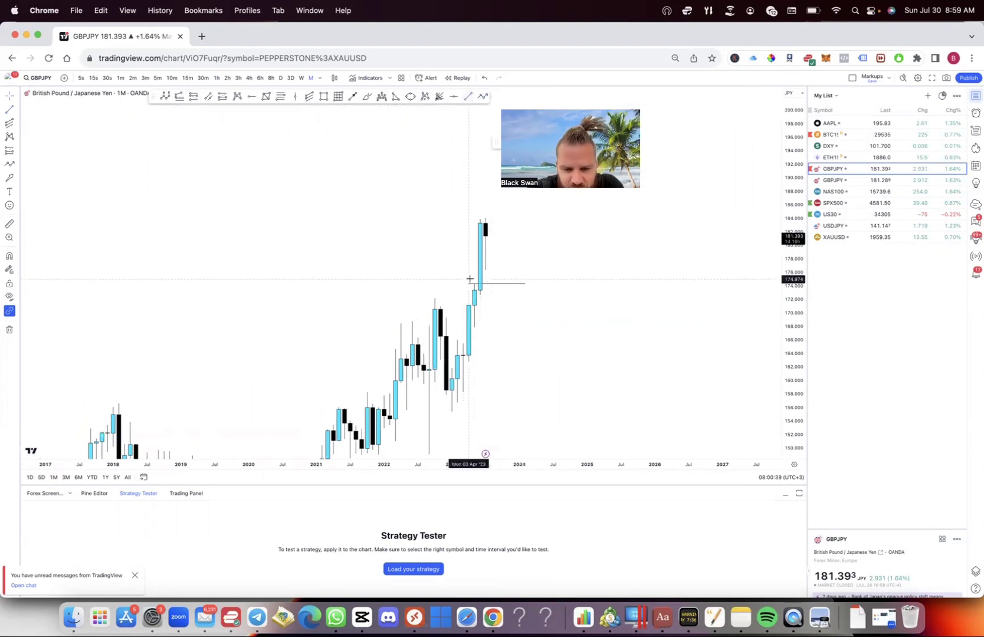
left_click_drag(461, 342, 537, 341)
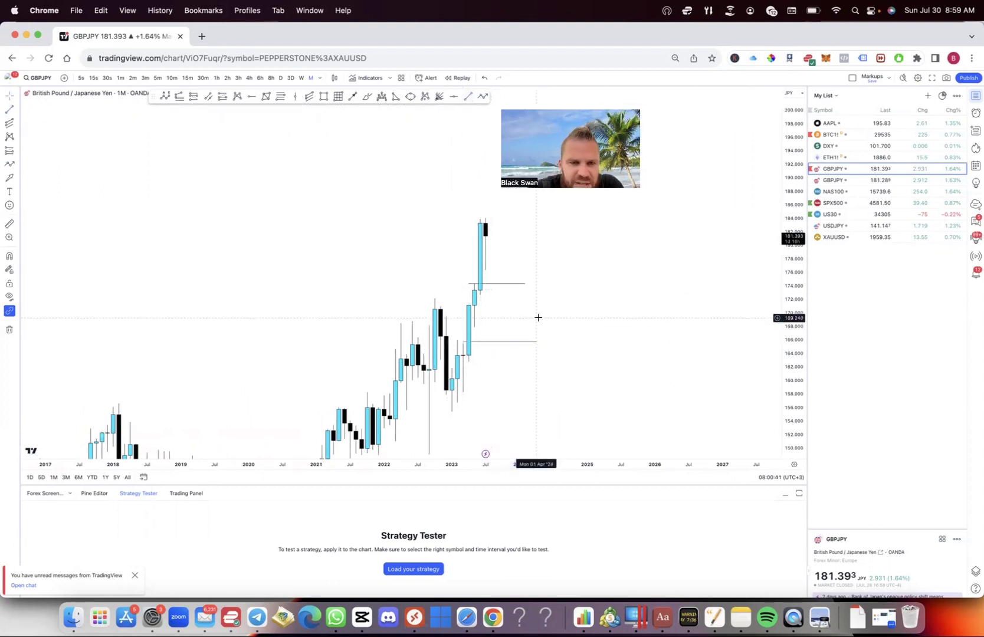
- Place horizontal lines at the recent high of 184.250, at 188.804 and at the 2015 high of about 195.268
scroll(385, 210, "down", 5)
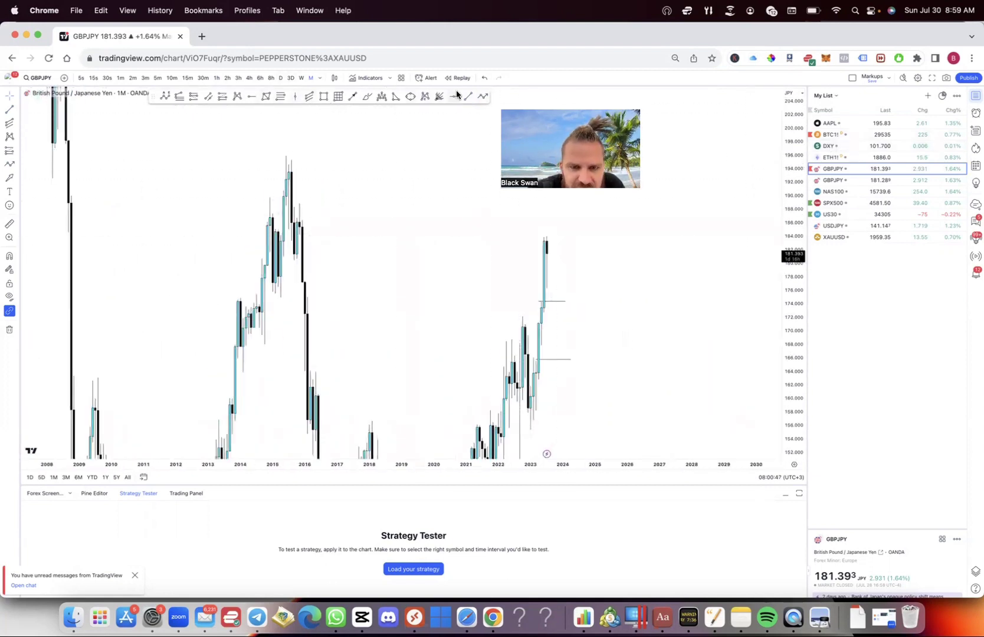
left_click(363, 234)
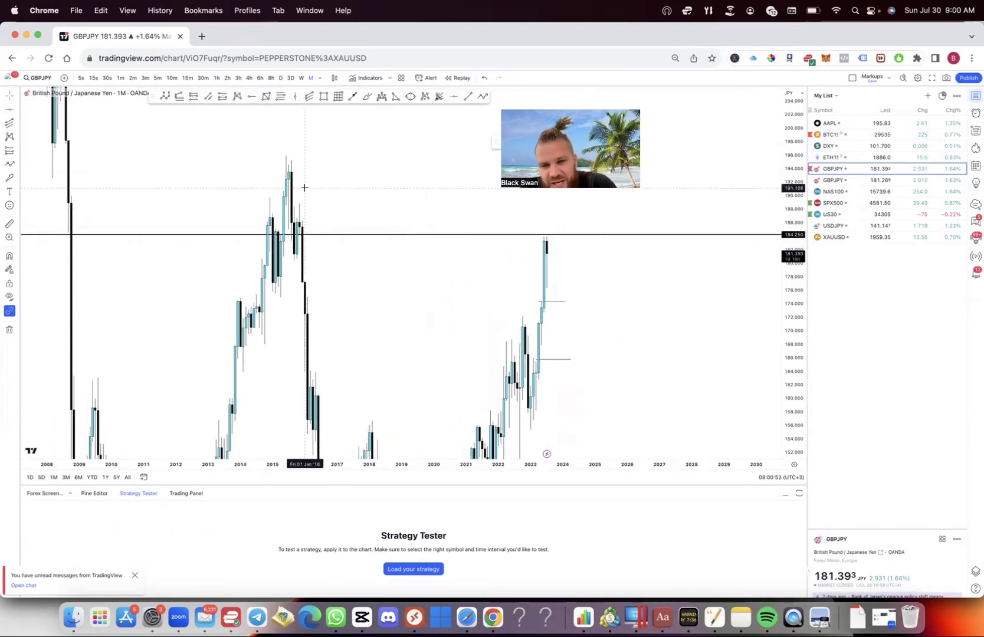
left_click(315, 203)
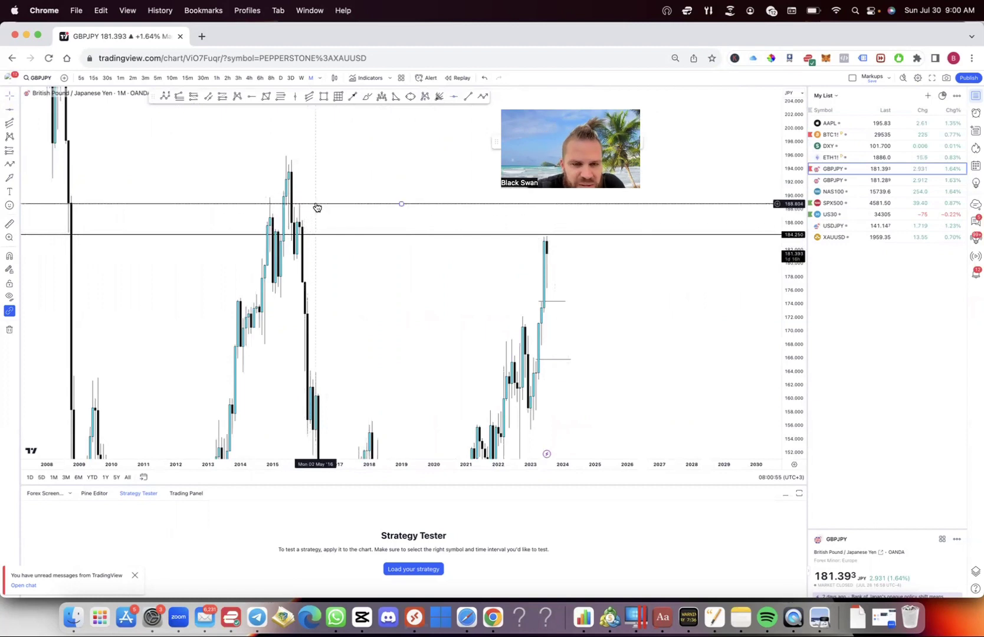
left_click(454, 97)
left_click(283, 159)
- On the weekly timeframe, draw a zigzag path from about 176.6 down through the 174.3 level to about 166, ending up at the 188.804 line
left_click(300, 78)
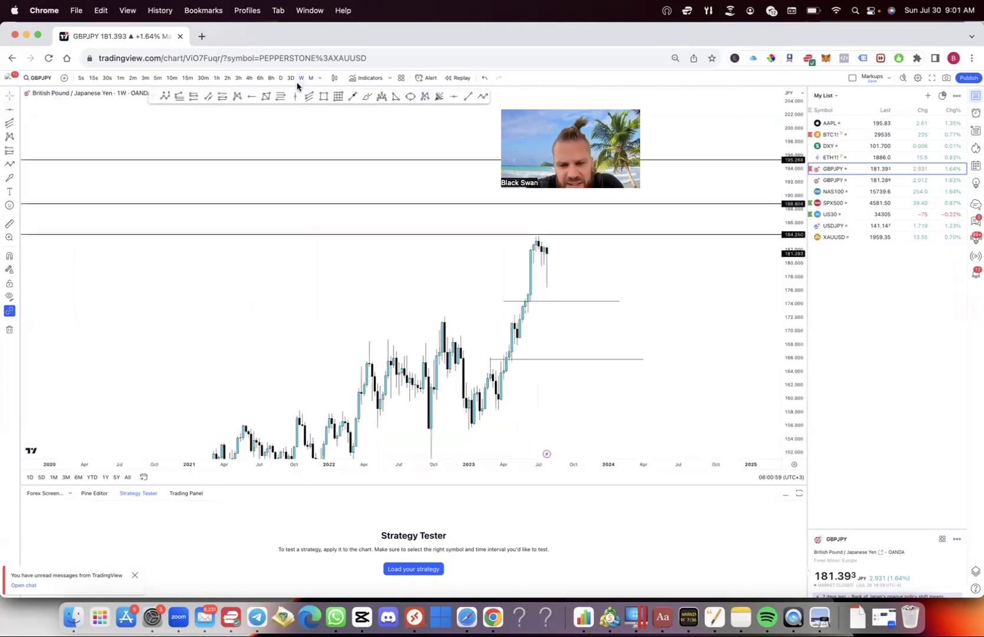
scroll(422, 258, "up", 5)
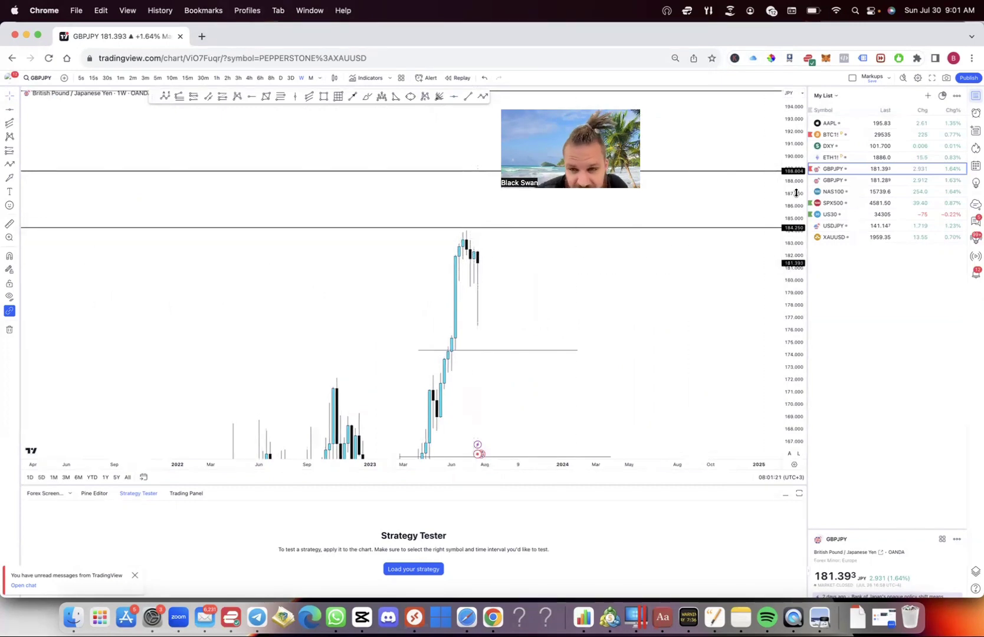
left_click_drag(788, 196, 783, 284)
left_click(483, 95)
left_click(481, 309)
left_click(489, 284)
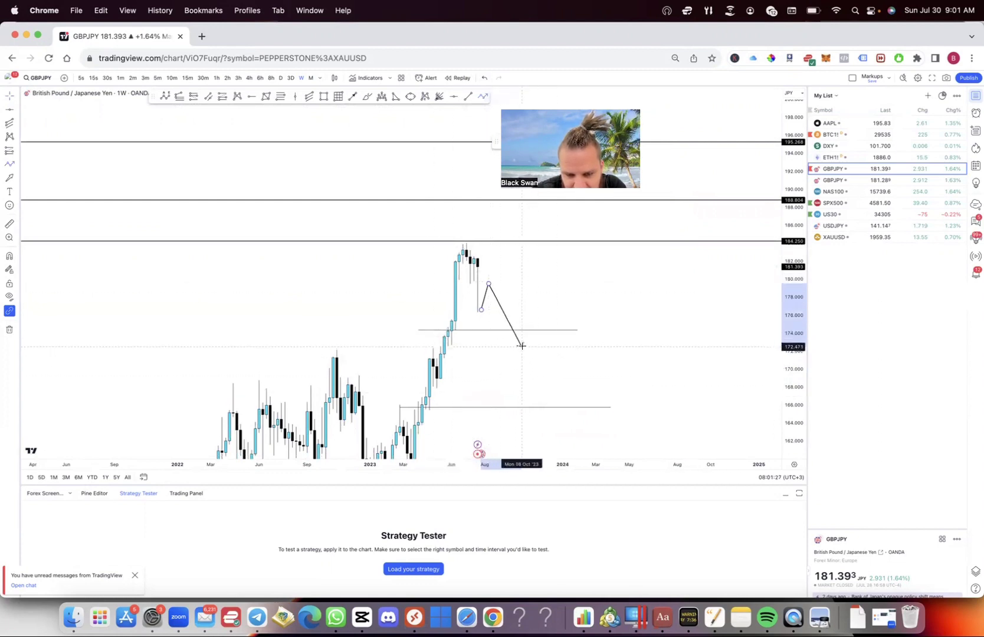
left_click(522, 345)
left_click(533, 328)
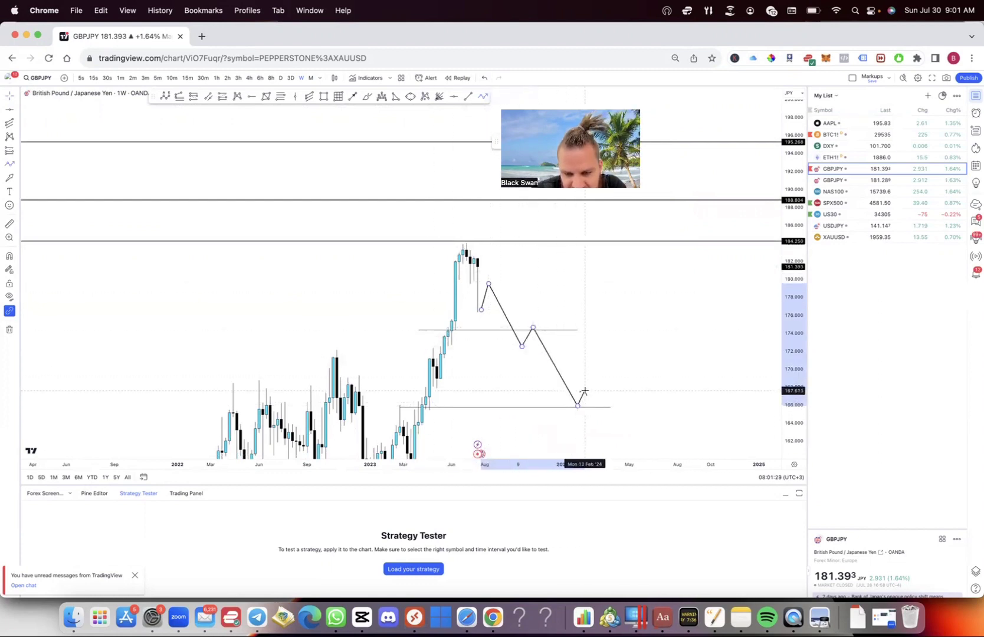
left_click(585, 391)
left_click(599, 405)
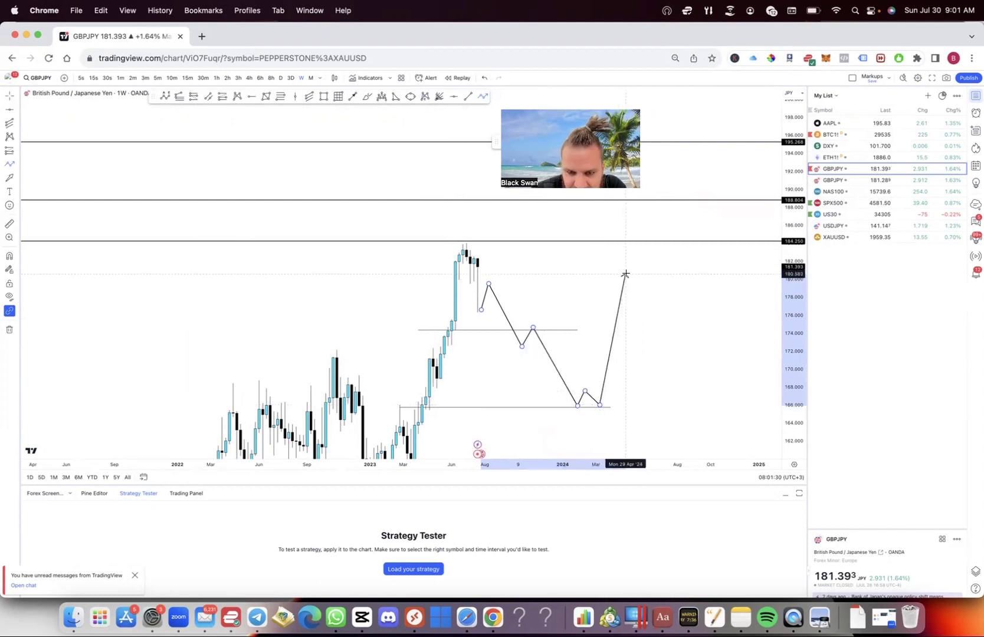
double_click(644, 203)
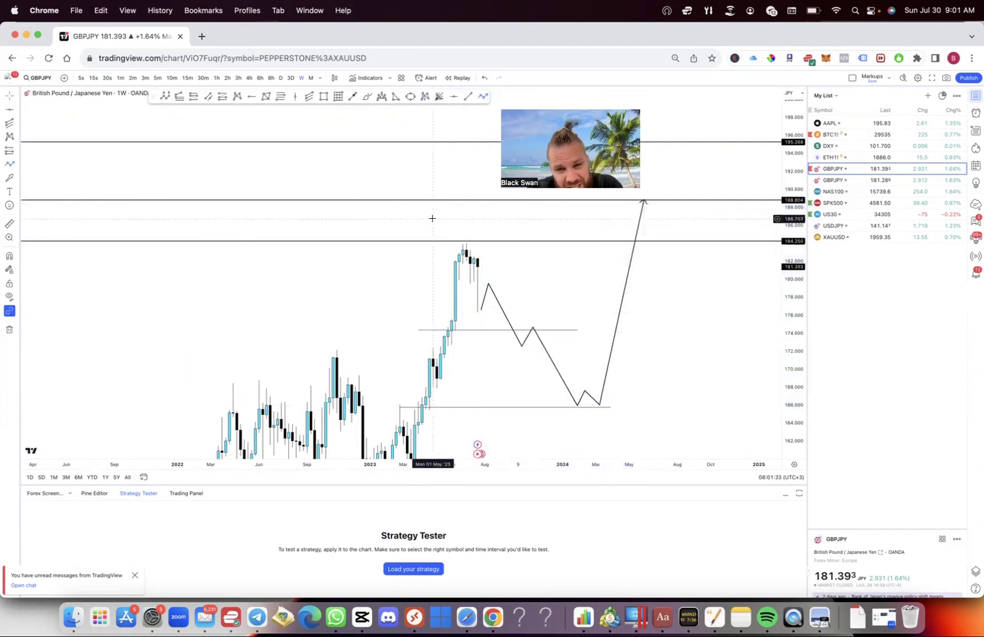
- On the daily timeframe, draw short level lines at about 179.5 from 11 to 27 July and at about 182 in late July
left_click(280, 78)
scroll(378, 245, "down", 8)
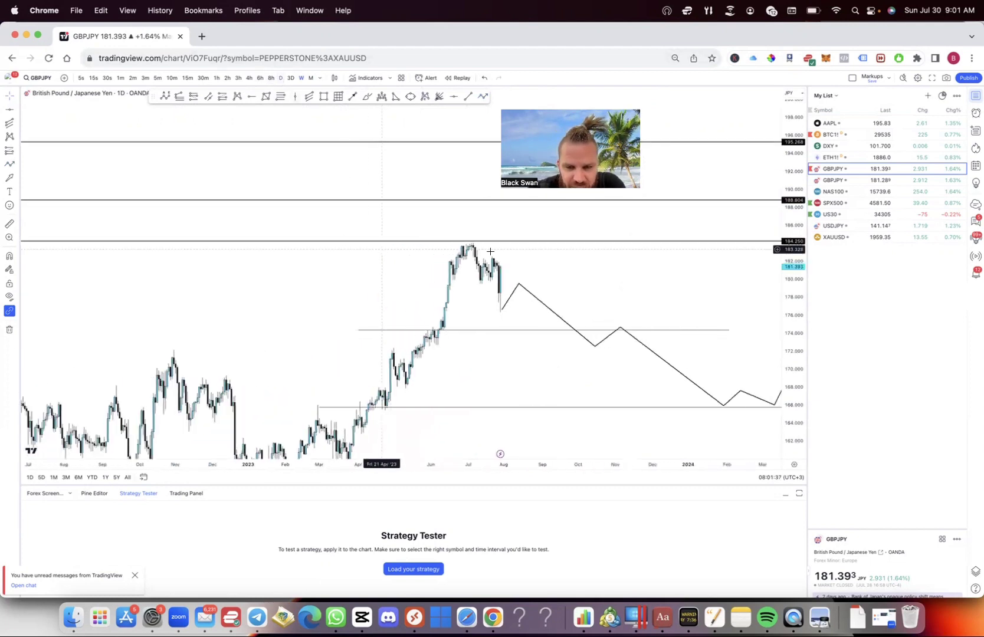
left_click_drag(792, 384, 787, 234)
scroll(534, 234, "up", 5)
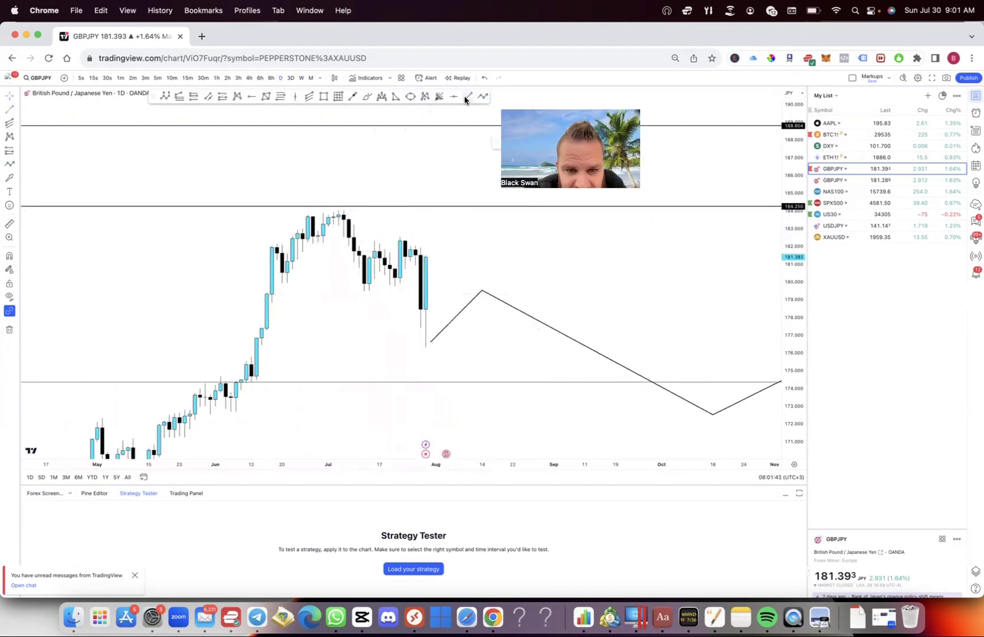
left_click(360, 291)
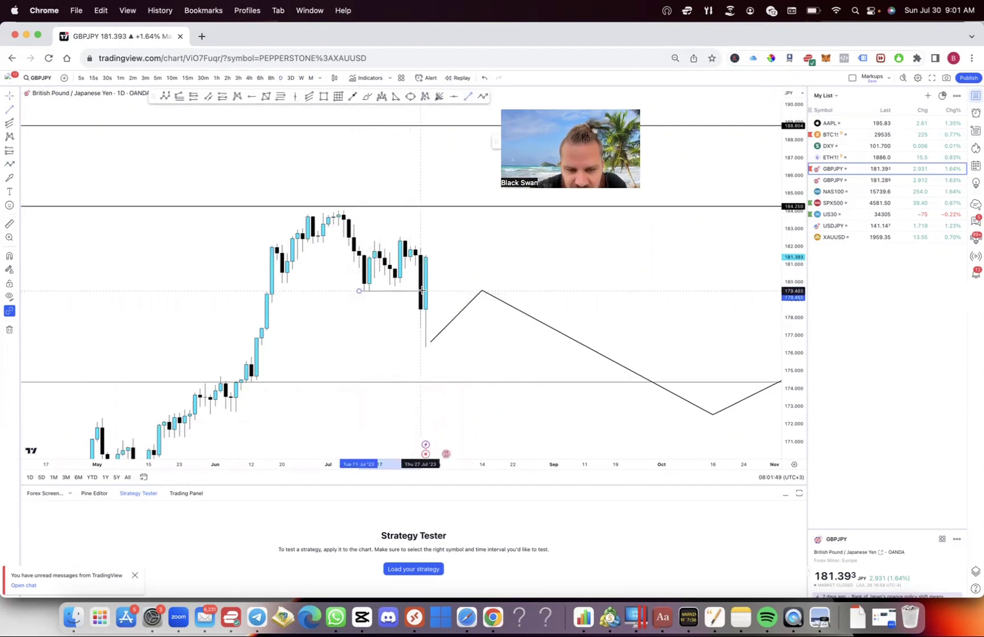
left_click(422, 292)
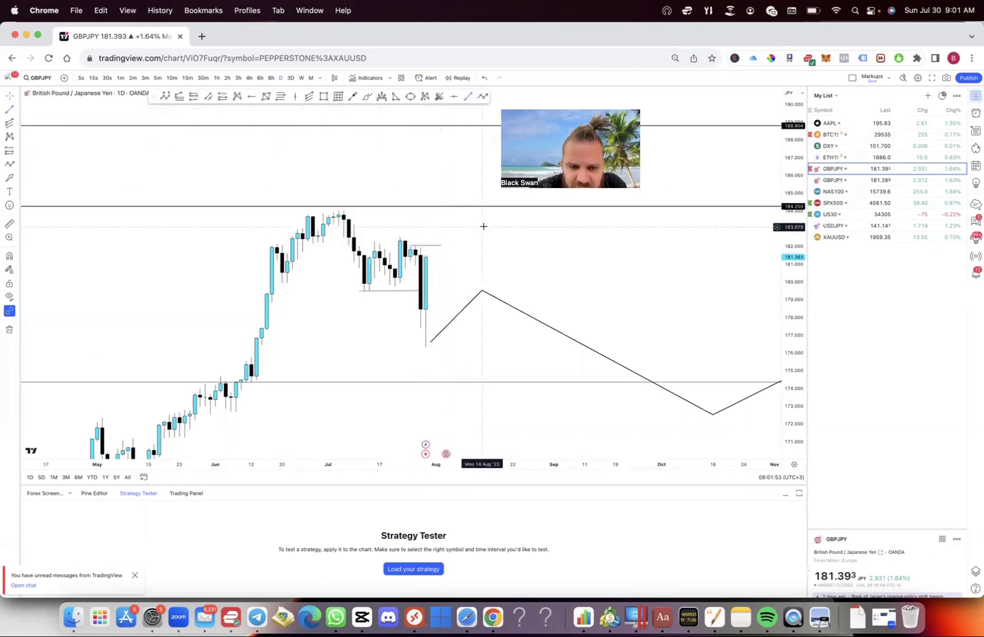
- Draw a bearish path from 31 July at about 181 up to about 182.3, with its falling end at about 176.4
scroll(437, 266, "up", 2)
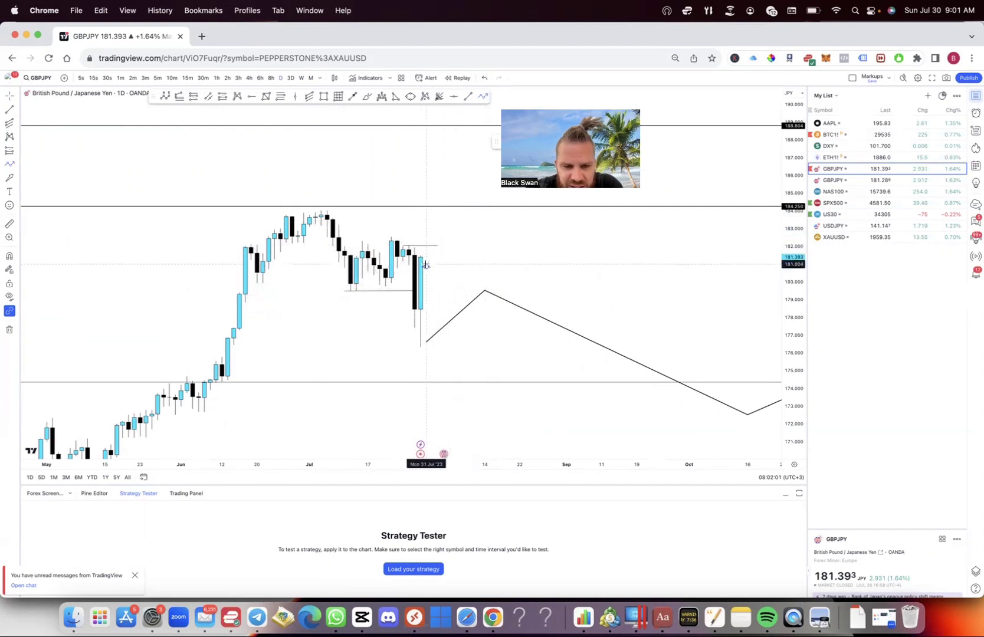
left_click(443, 241)
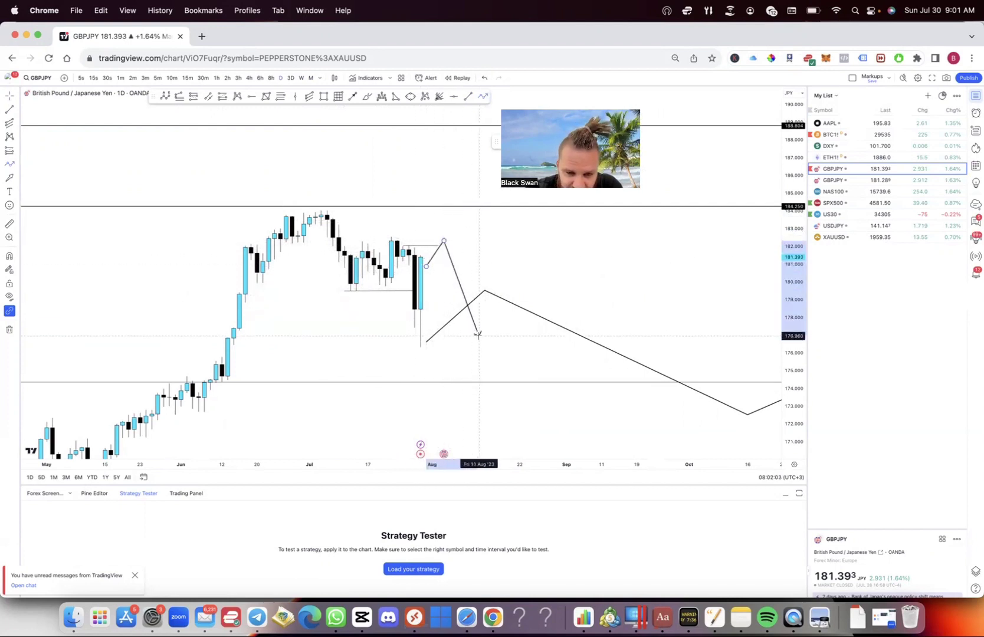
left_click_drag(489, 238, 526, 287)
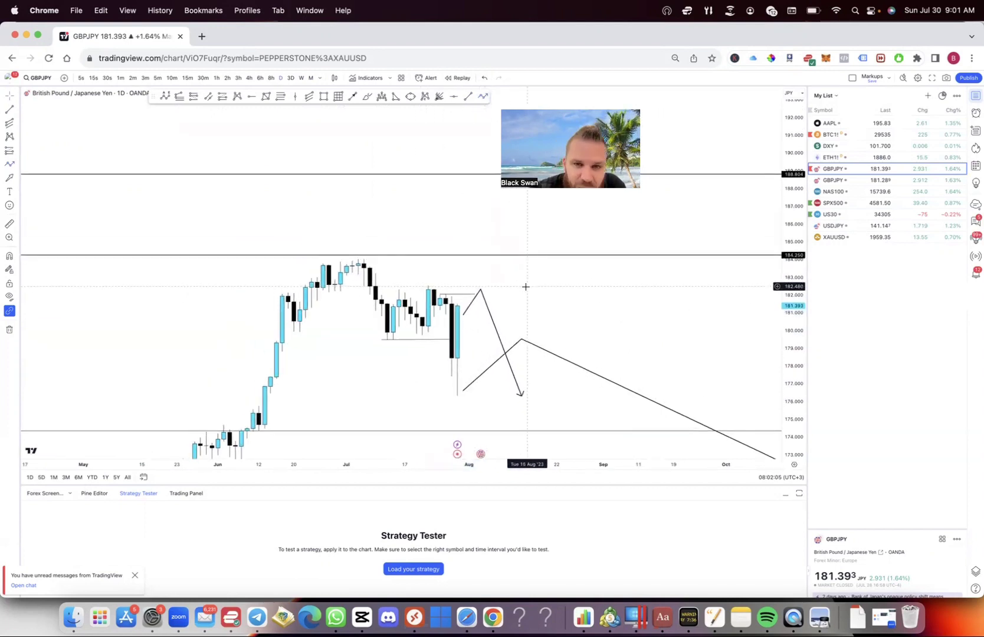
- Draw a bullish path that breaks above the 182 level, retests it and ends at the 184.250 line around 9 August
left_click(486, 292)
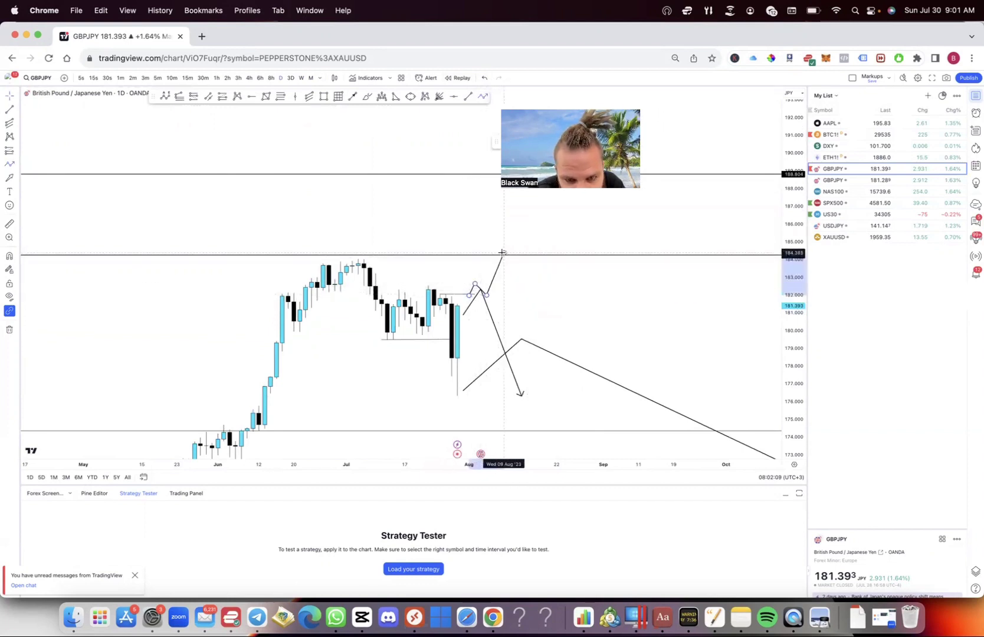
double_click(503, 255)
left_click(488, 287)
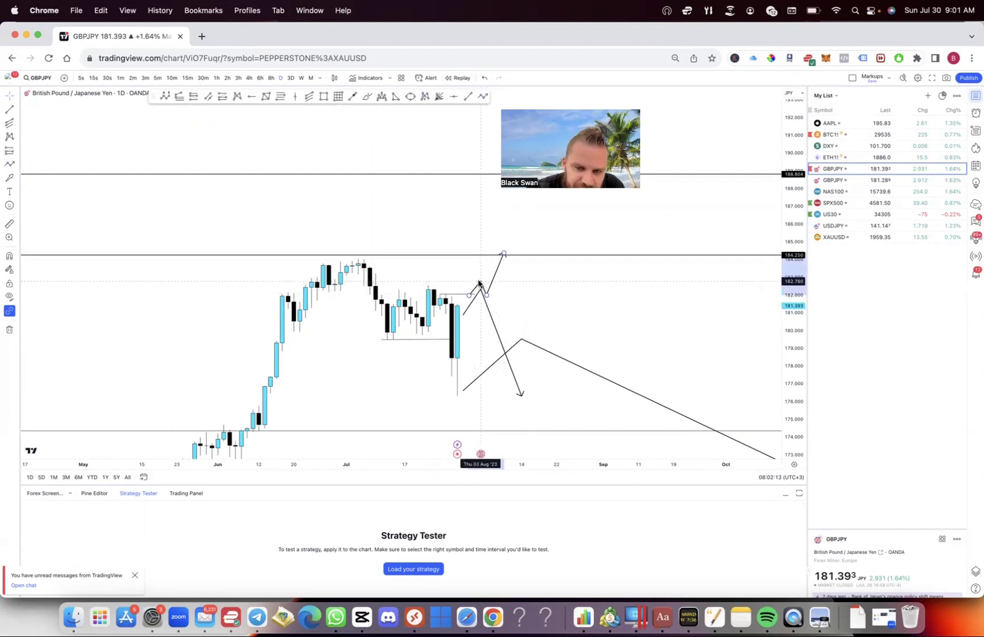
left_click(463, 232)
- Switch the GBPJPY chart to the 4-hour timeframe, keeping the two recent paths in view
left_click_drag(463, 232, 441, 254)
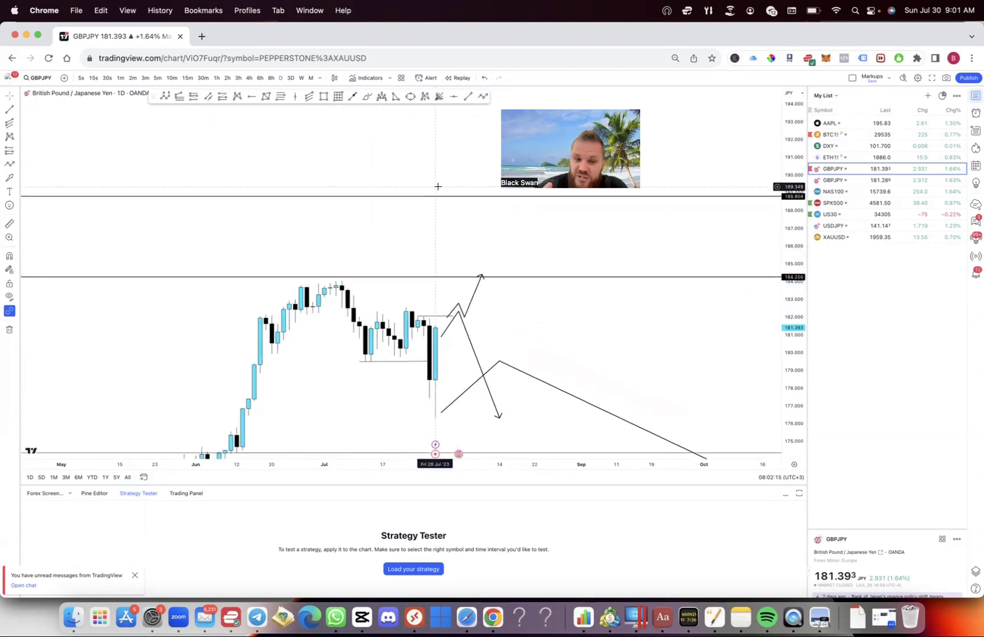
left_click_drag(438, 187, 408, 149)
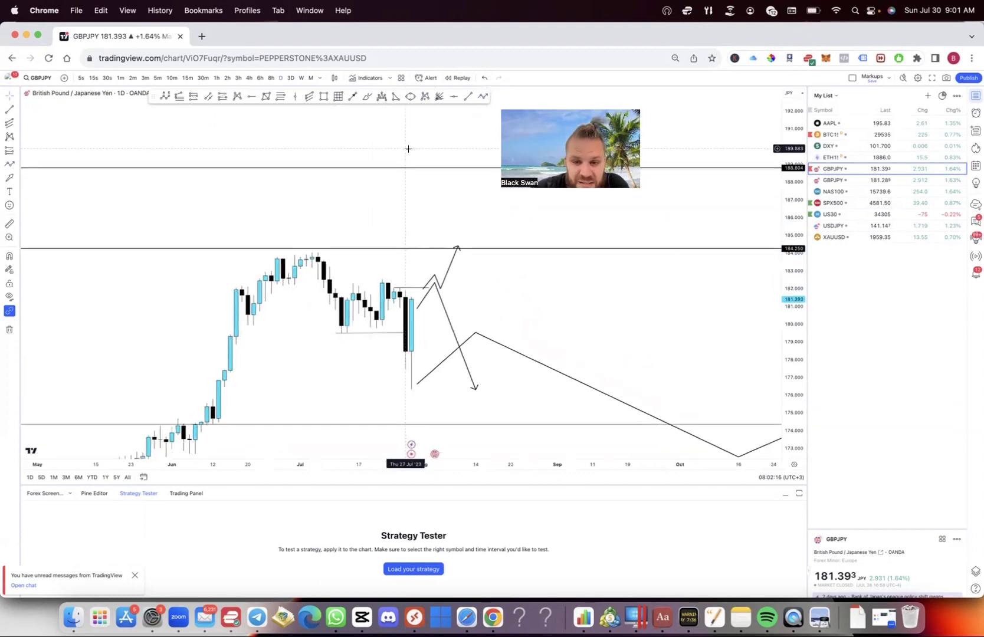
left_click(250, 78)
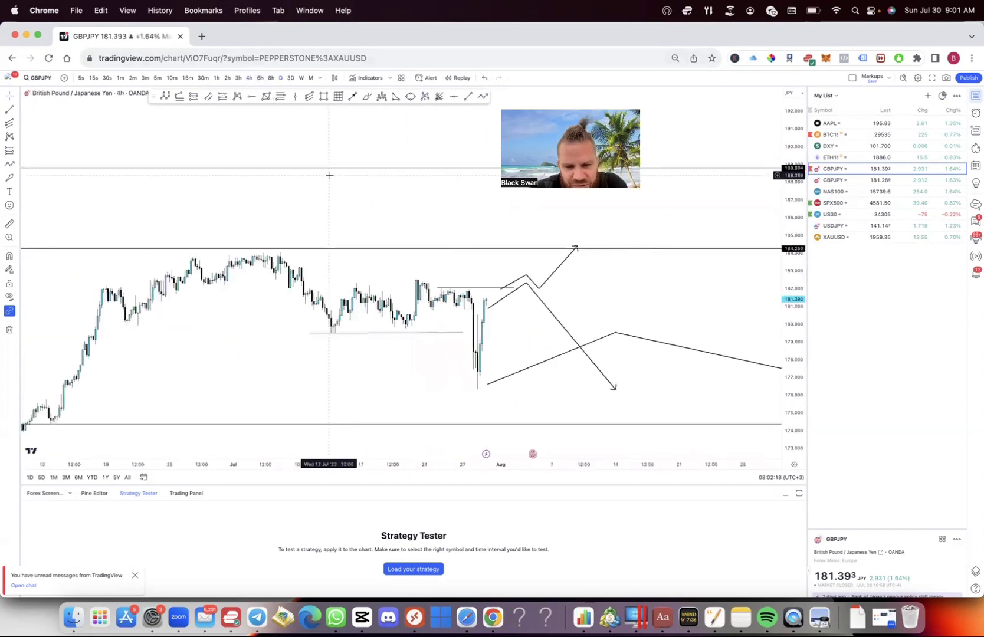
- On the 4-hour chart, draw a rectangular zone from about 181.2 to 182, spanning 27 July to about 2 August
left_click_drag(789, 383, 505, 123)
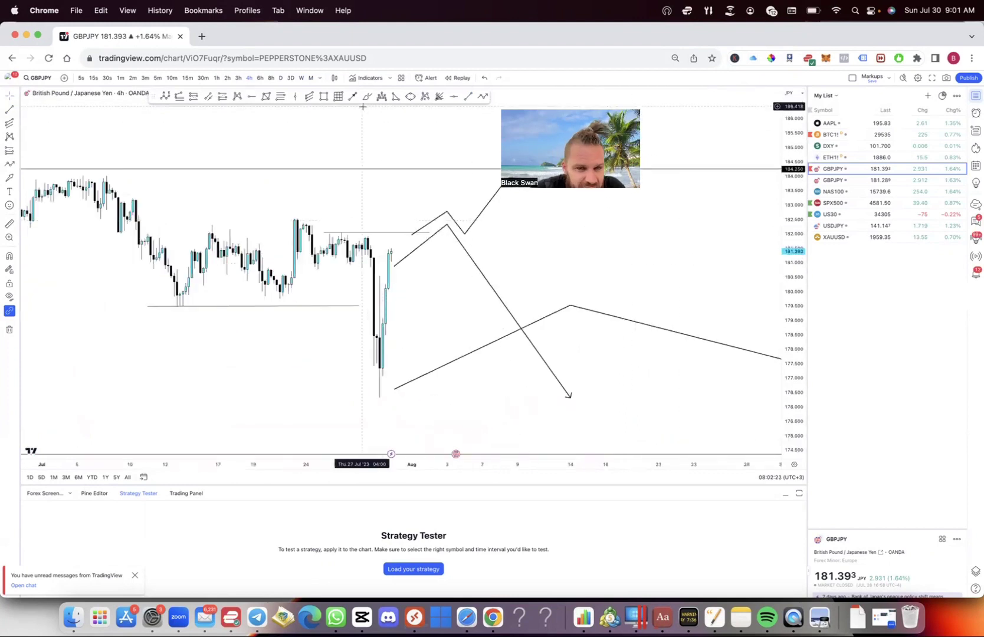
left_click(324, 97)
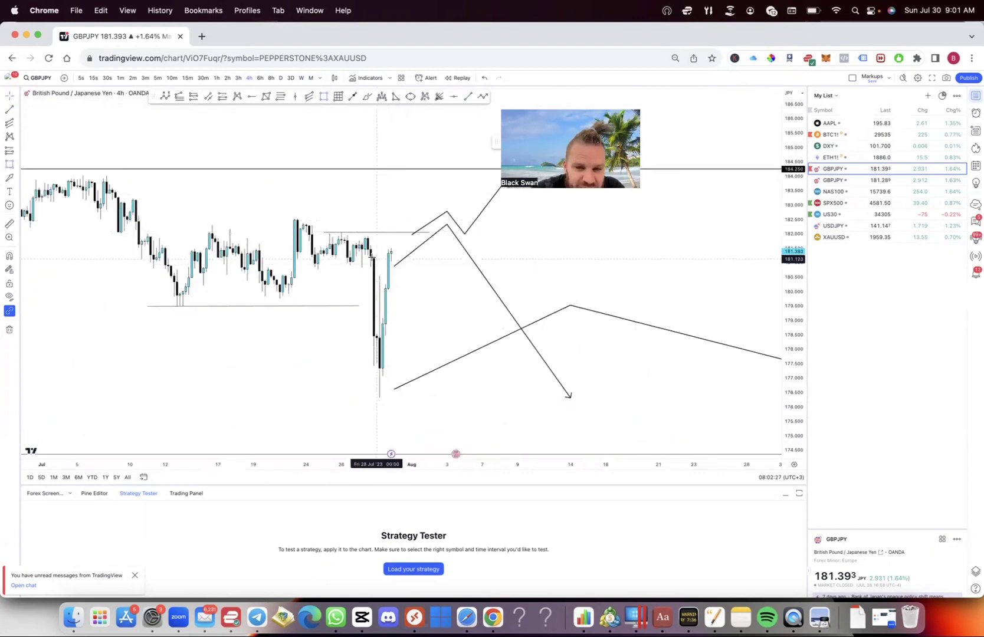
mouse_move(371, 255)
left_mouse_down()
mouse_move(438, 242)
mouse_move(412, 179)
mouse_move(413, 230)
mouse_move(439, 237)
left_mouse_up()
- Draw a bullish path that starts at about 182, rises to about 182.5, retests 182 and ends at the 184.250 line around 2 August
scroll(412, 216, "left", 2)
scroll(412, 216, "up", 3)
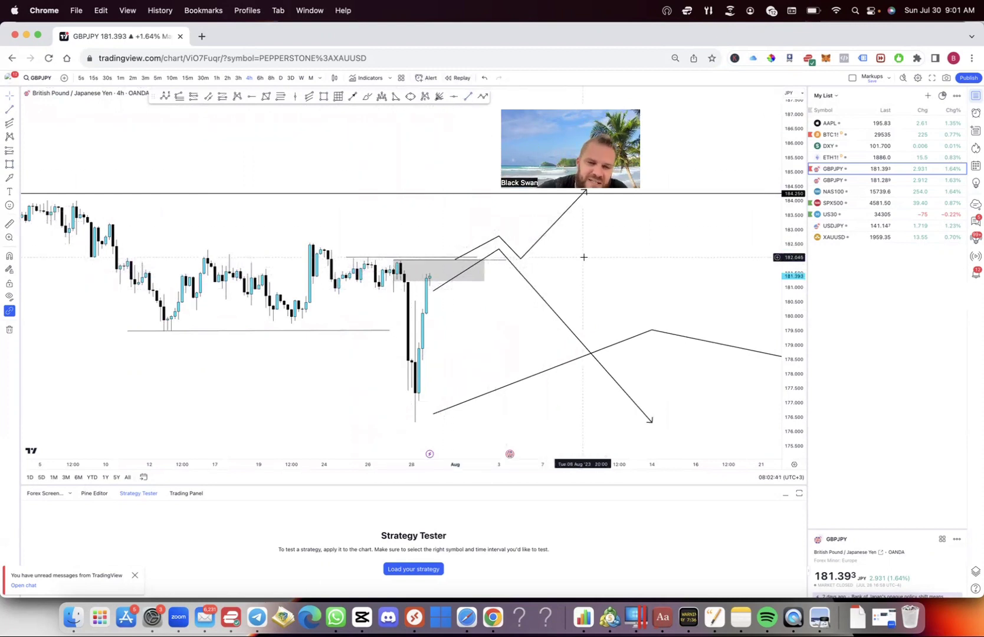
left_click(481, 96)
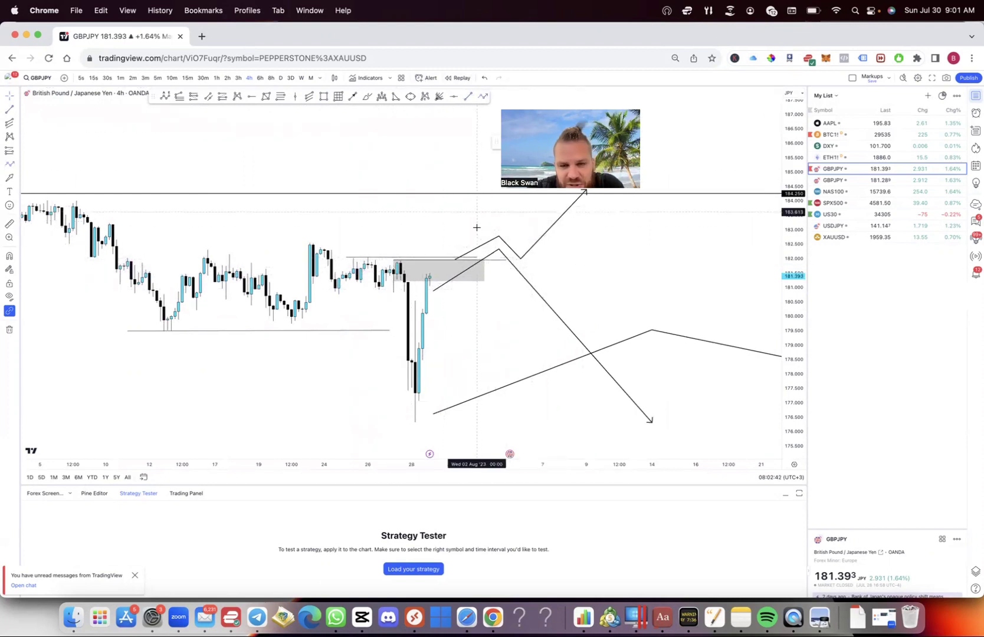
left_click(455, 259)
left_click(465, 245)
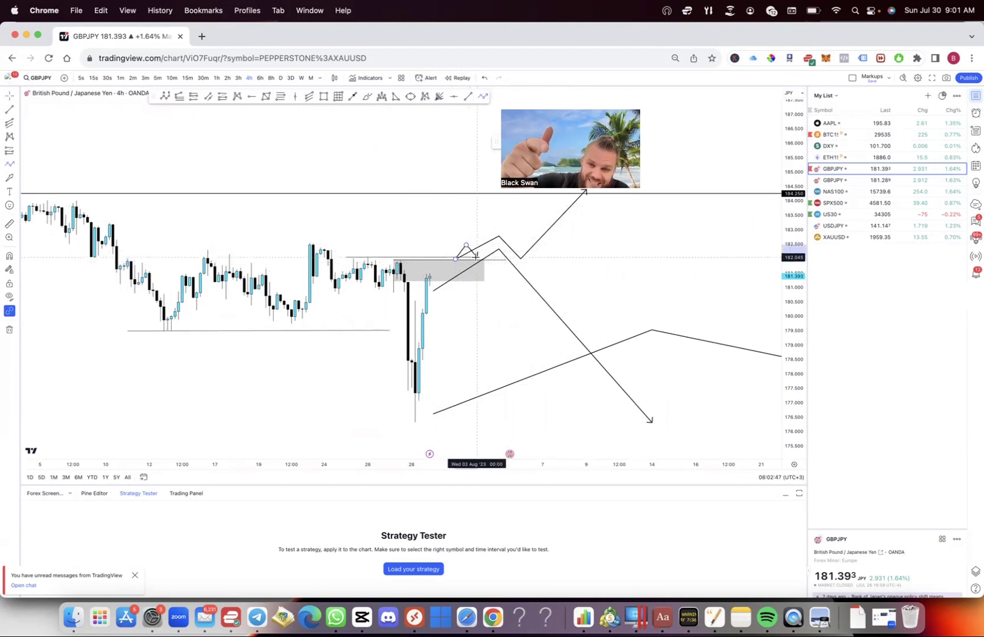
left_click(476, 256)
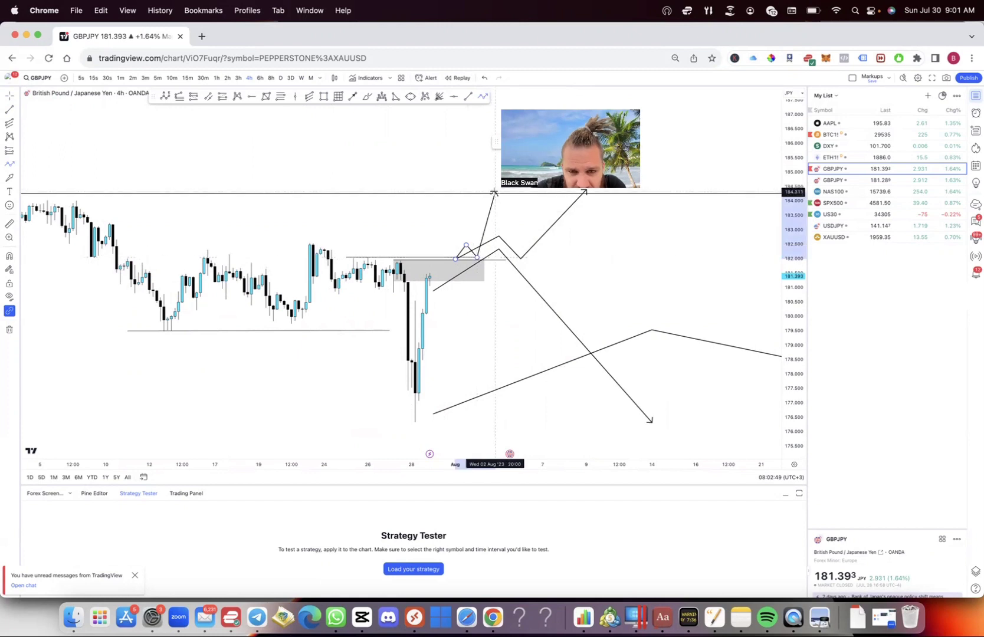
double_click(490, 193)
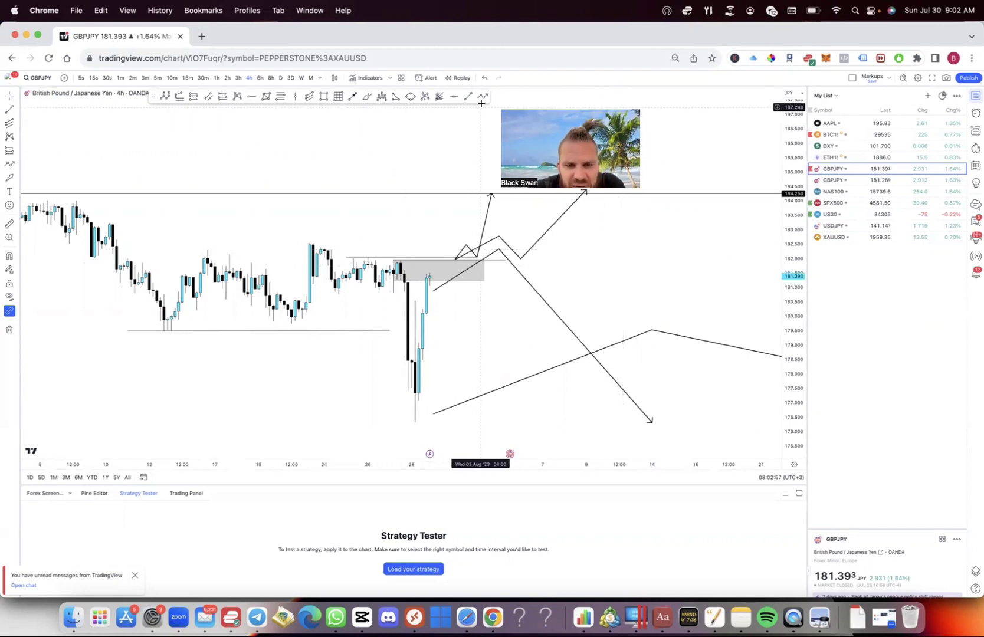
- Draw a bearish path from about 181.2 up to 182.3, back to 181.2, up to 181.8 and down to about 176.5 on 3 August
left_click(441, 250)
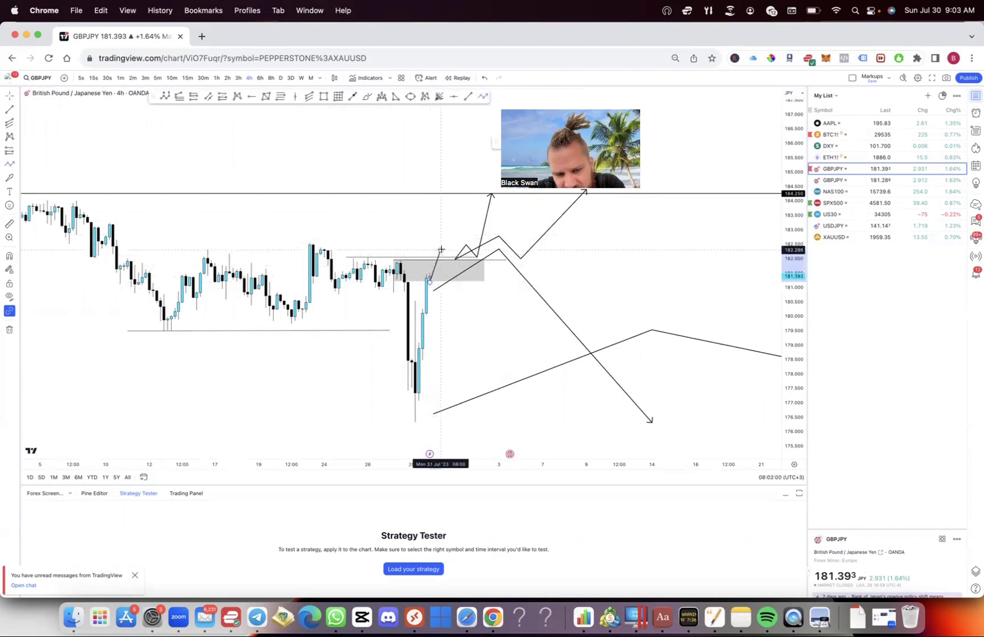
left_click(454, 279)
left_click(459, 264)
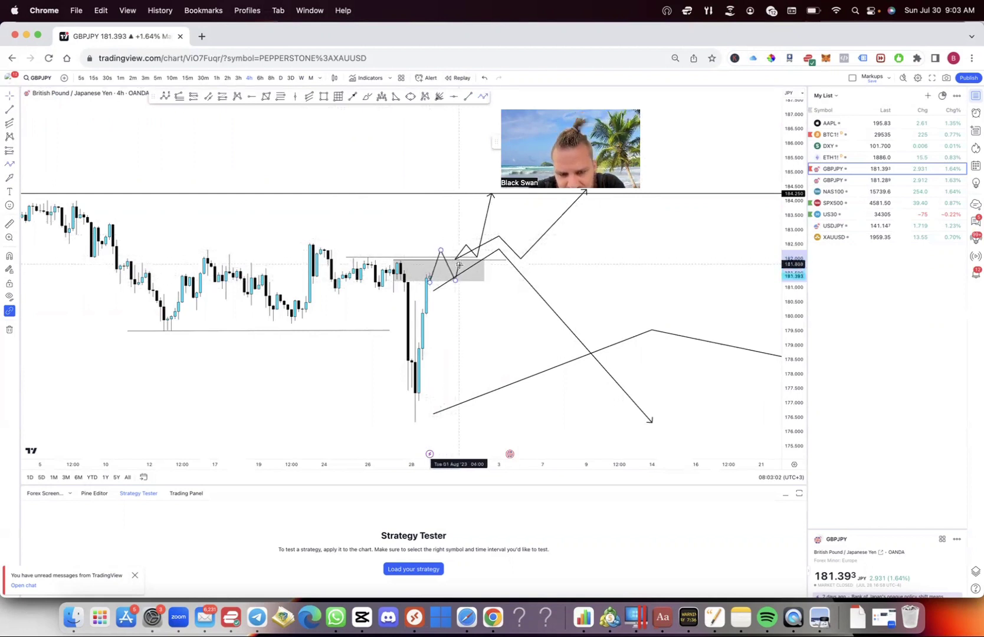
double_click(502, 417)
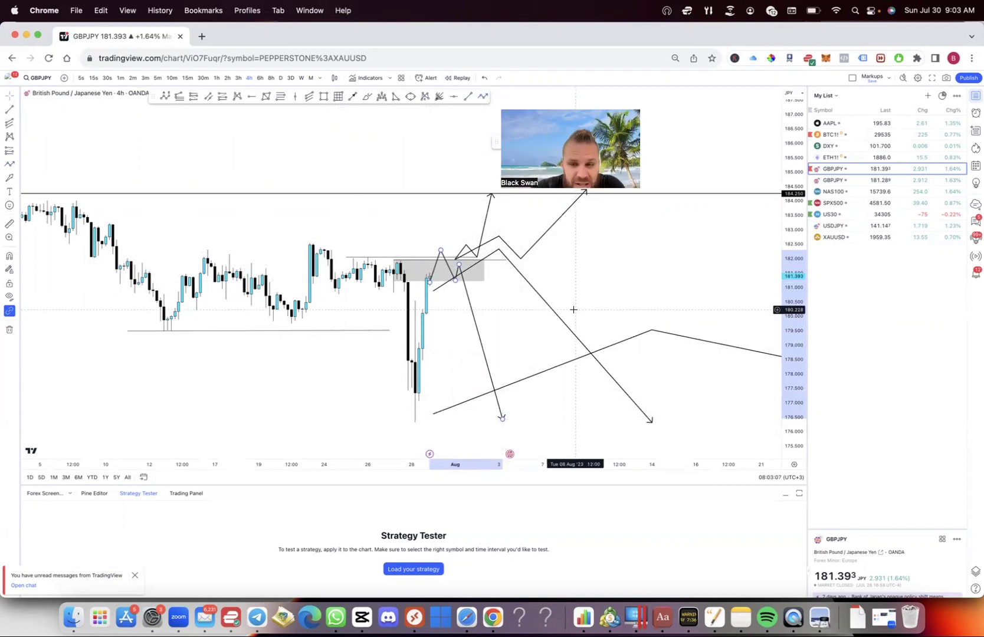
- Switch the chart to the daily timeframe and draw a level line at about 175.8 from 6 June to 4 September
left_click_drag(602, 303, 624, 264)
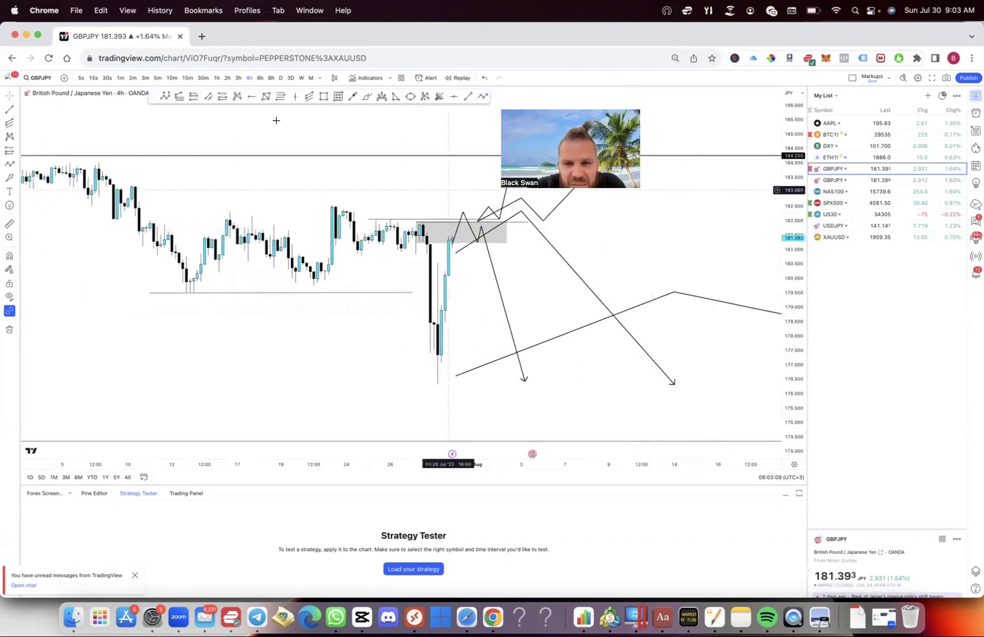
left_click(280, 78)
left_click_drag(794, 187, 794, 266)
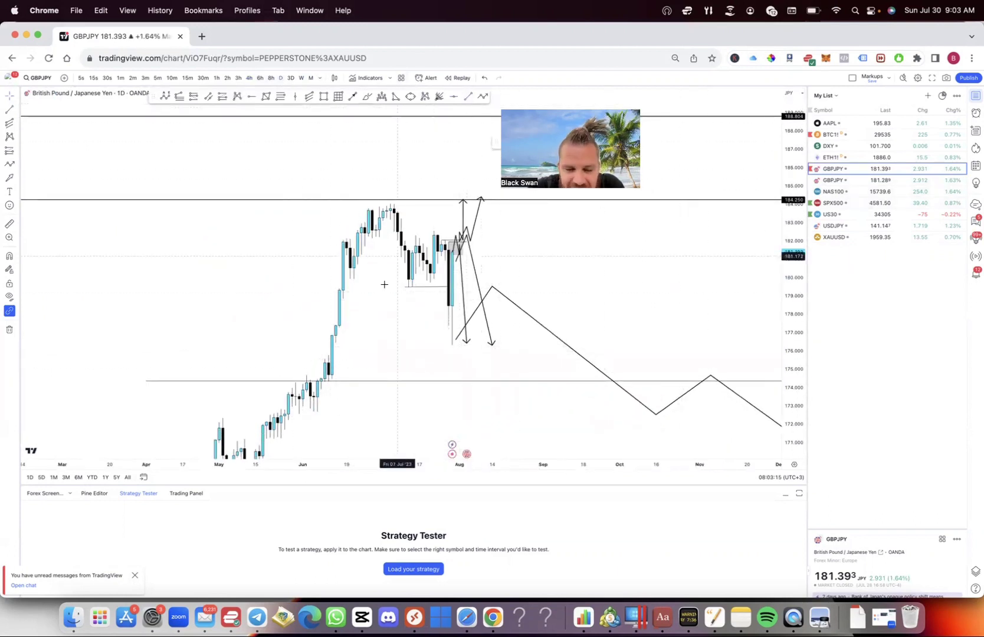
left_click(314, 355)
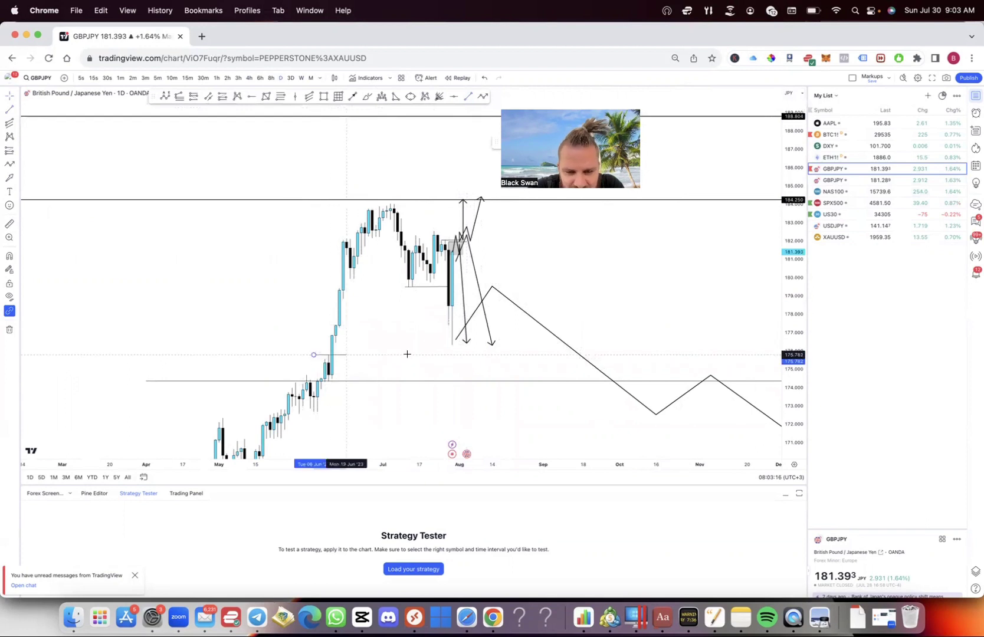
left_click(547, 354)
- Review the new daily level against the projected paths and return the GBPJPY chart to the 4-hour timeframe
left_click_drag(600, 292, 622, 261)
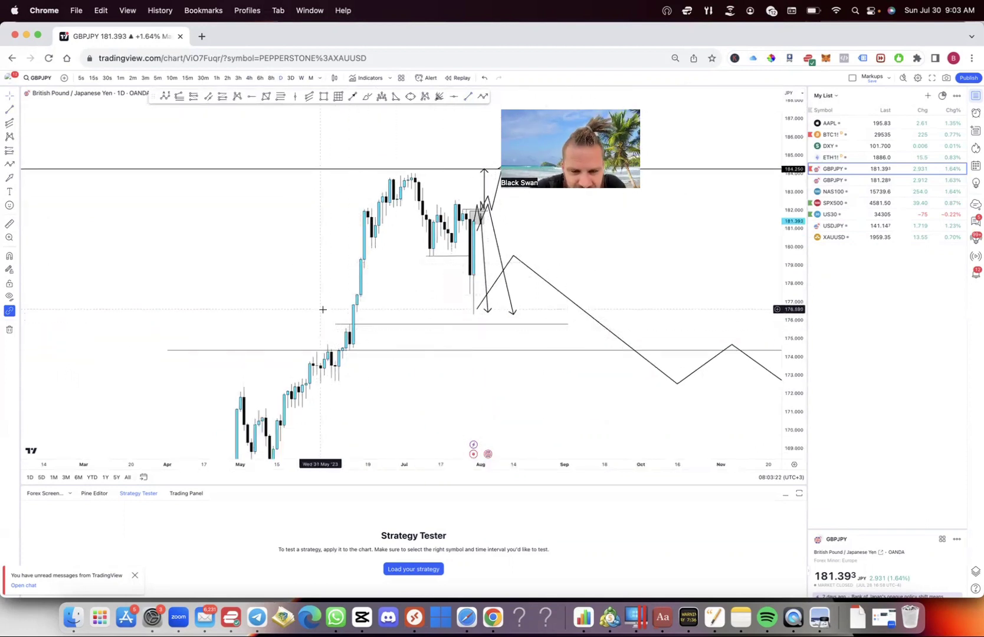
scroll(419, 340, "down", 5)
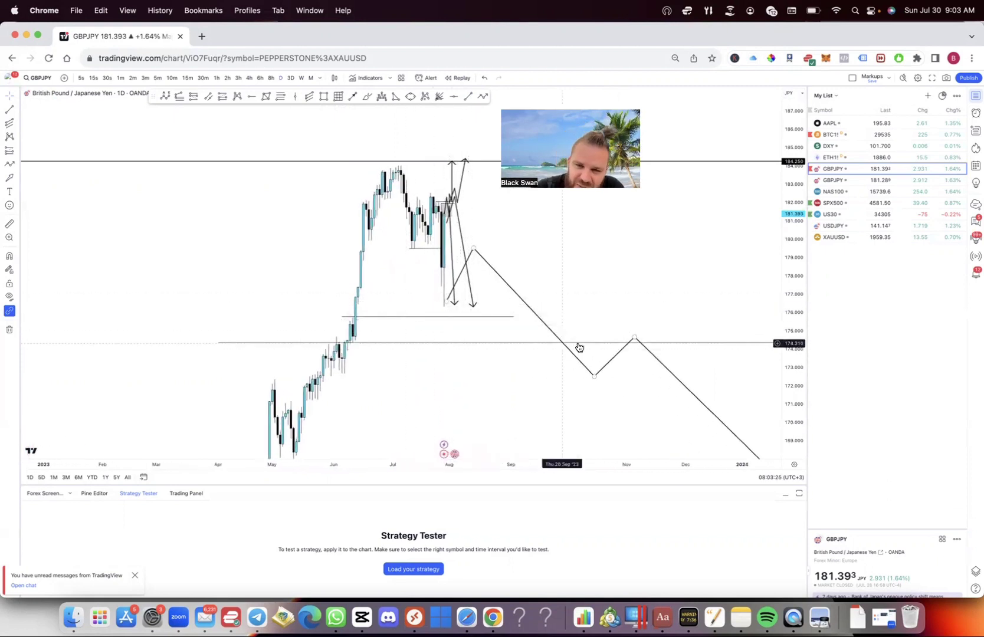
scroll(542, 318, "up", 4)
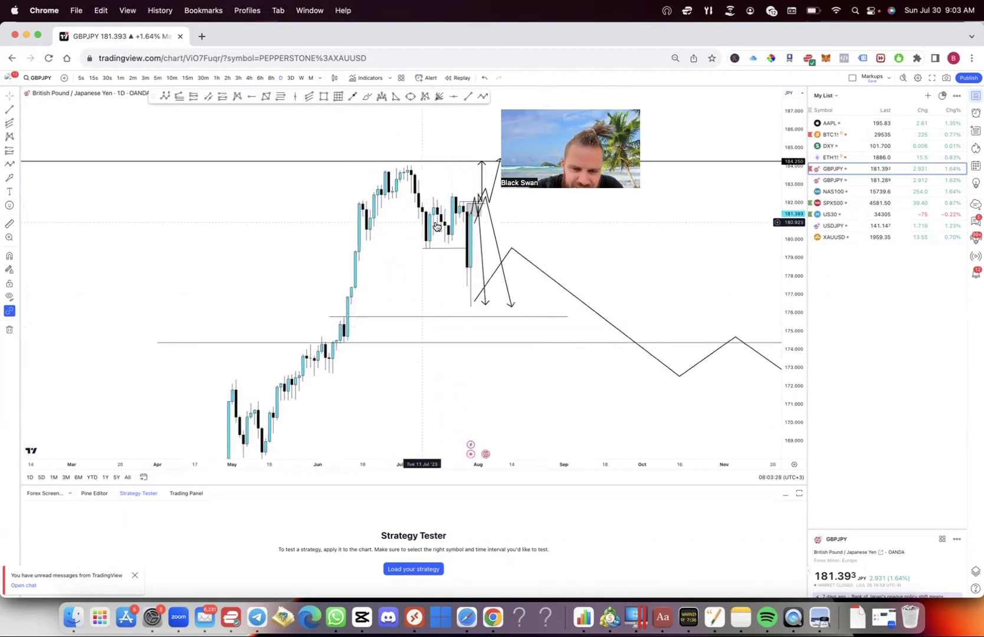
left_click_drag(451, 287, 450, 332)
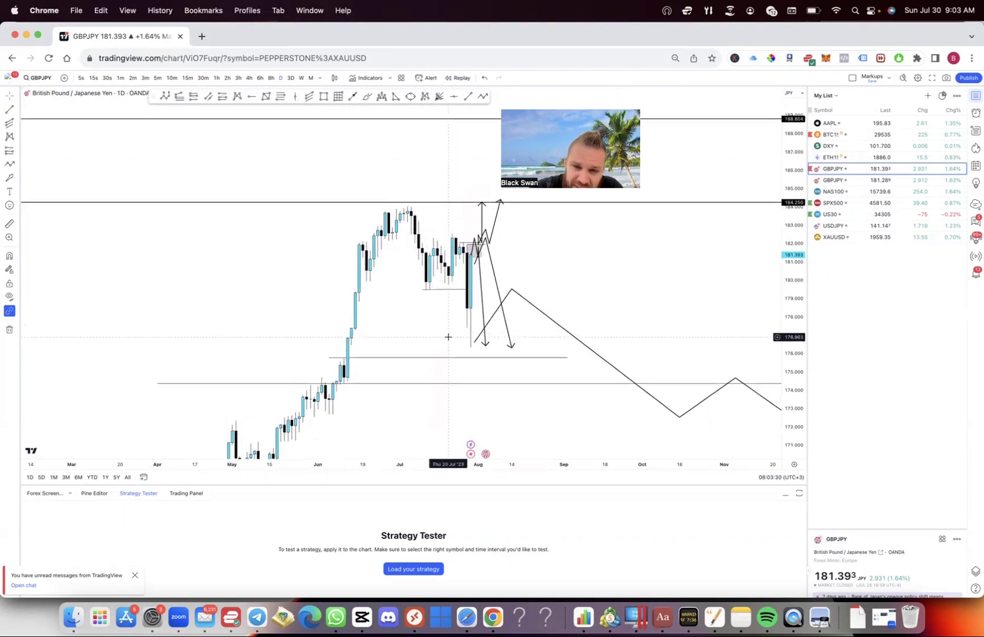
left_click(249, 78)
scroll(371, 258, "down", 3)
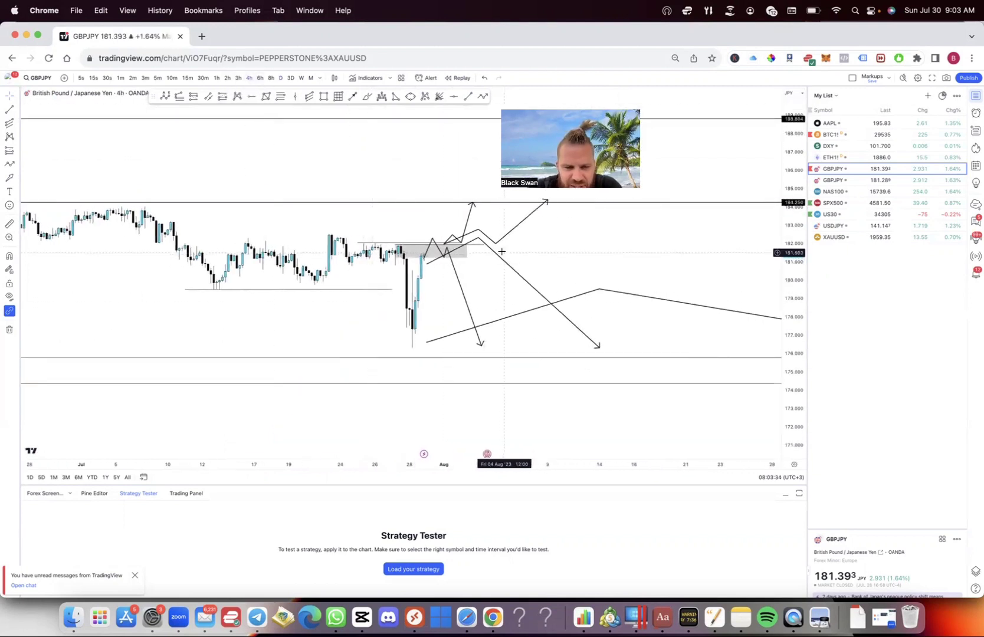
- Widen the grey rectangular zone in both directions so it spans from about 20 July to 8 August
left_click_drag(546, 244, 575, 249)
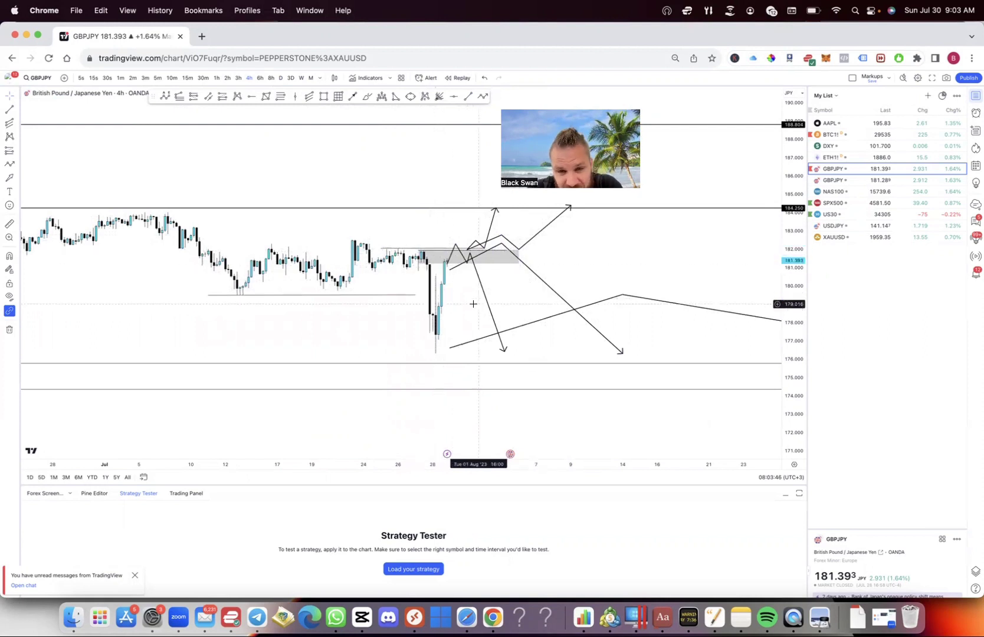
left_click_drag(518, 257, 565, 258)
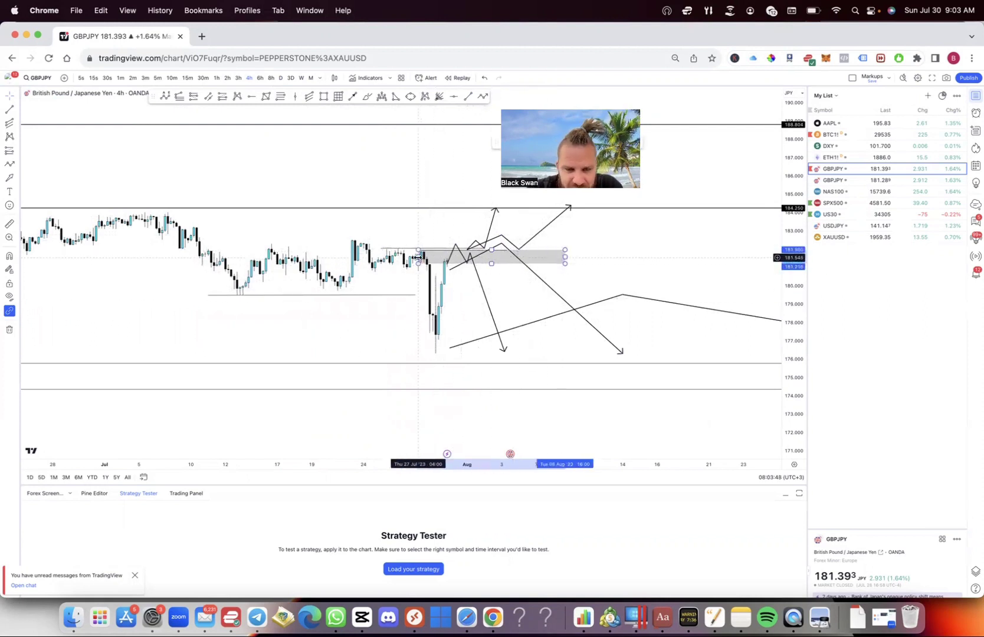
left_click_drag(418, 256, 338, 256)
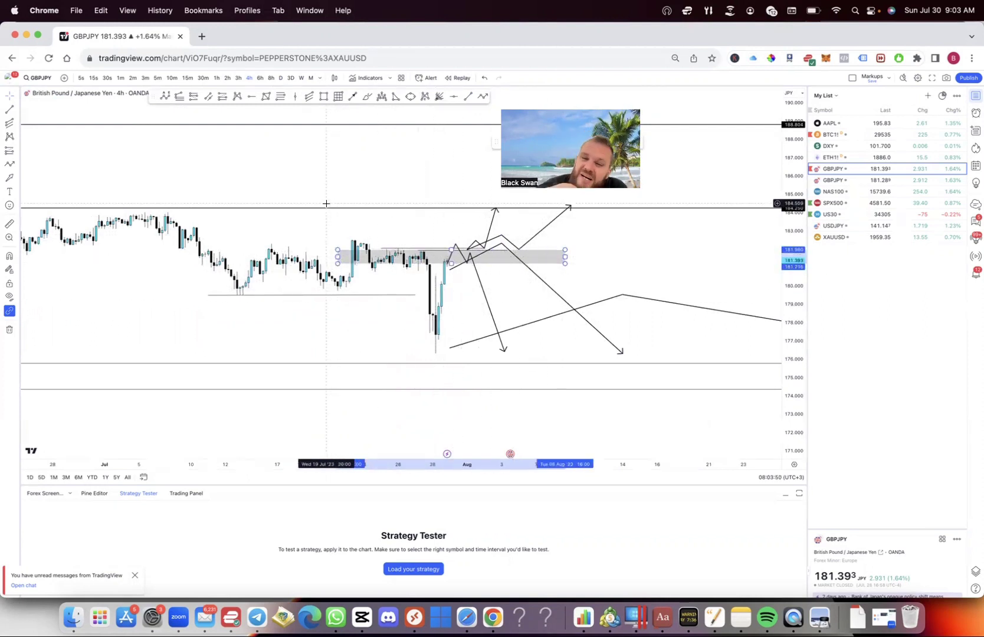